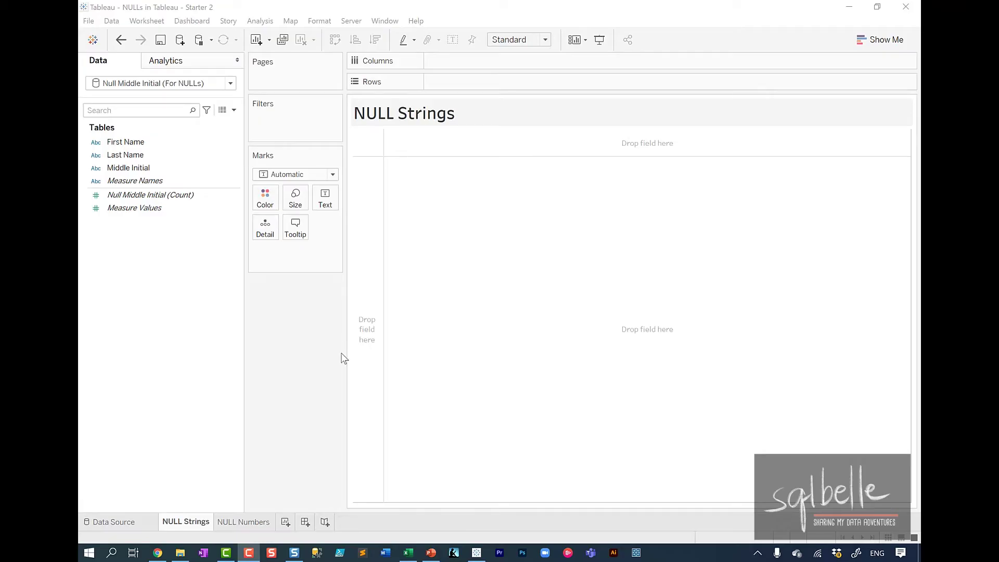
Step: Build a text table with First Name, Middle Initial and Last Name on Rows, in that order
left_click(144, 146)
left_click_drag(144, 151, 484, 82)
left_click(139, 172)
left_click_drag(139, 171, 542, 89)
left_click(140, 148)
left_click_drag(141, 155, 666, 82)
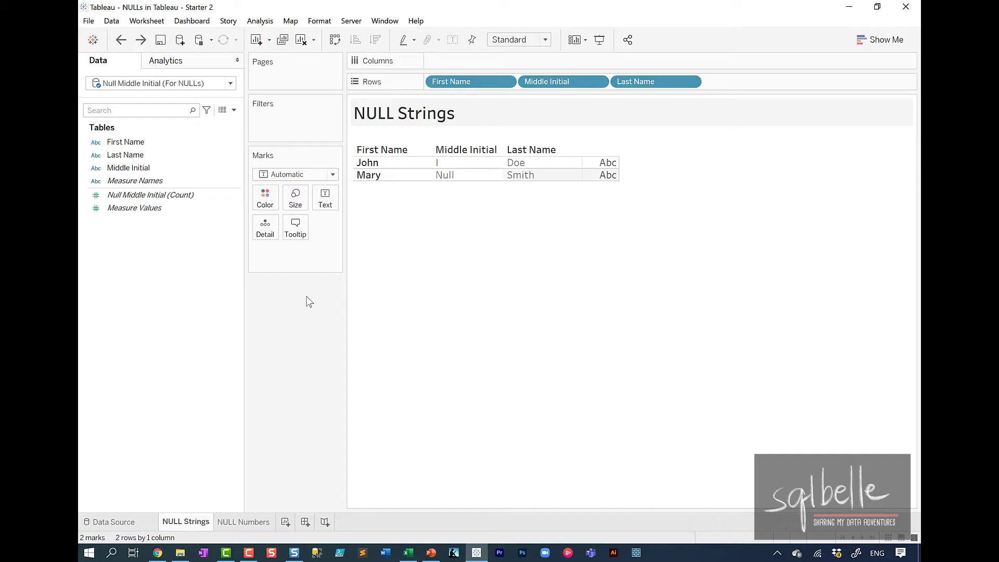
Step: Create a calculated field named Full Name with the formula [First Name] + " " + [Middle Initial] + " " + [Last Name] and apply it
left_click(233, 111)
left_click(219, 124)
type("Full Name")
left_click(153, 144)
left_click_drag(153, 148, 257, 263)
type("+ \" \" +")
left_click_drag(130, 167, 451, 270)
type("+ \" \" +")
key("Return")
left_click_drag(126, 154, 268, 283)
left_click(794, 483)
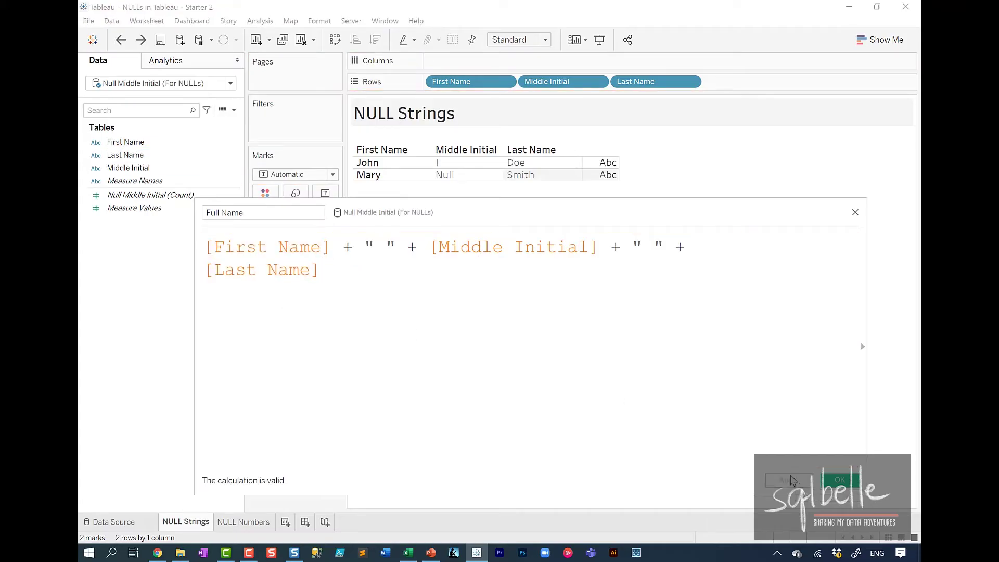
Step: Add the Full Name field to the table's rows and check it against the row with the Null middle initial
double_click(145, 155)
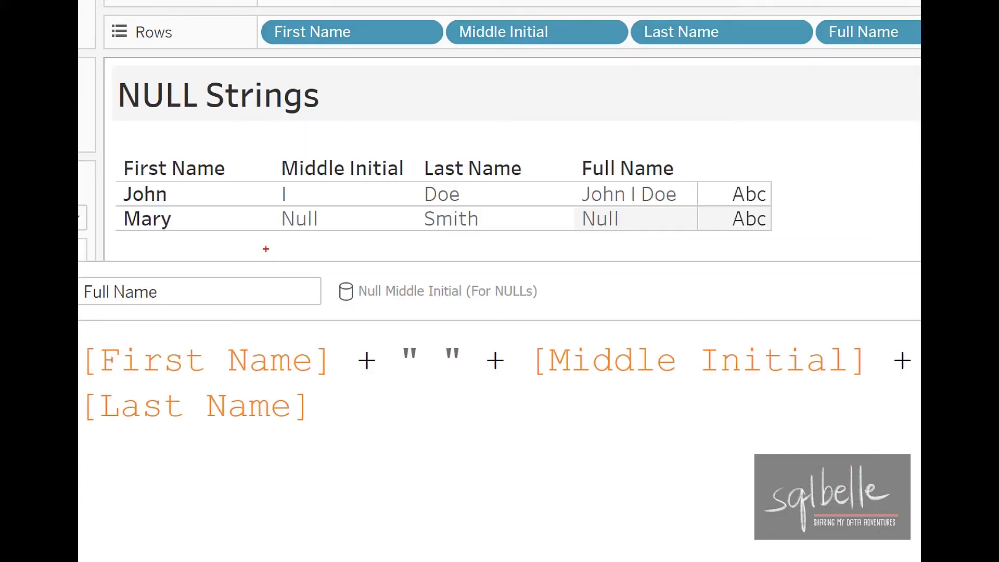
mouse_move(256, 203)
left_mouse_down()
mouse_move(283, 223)
mouse_move(345, 235)
left_mouse_up()
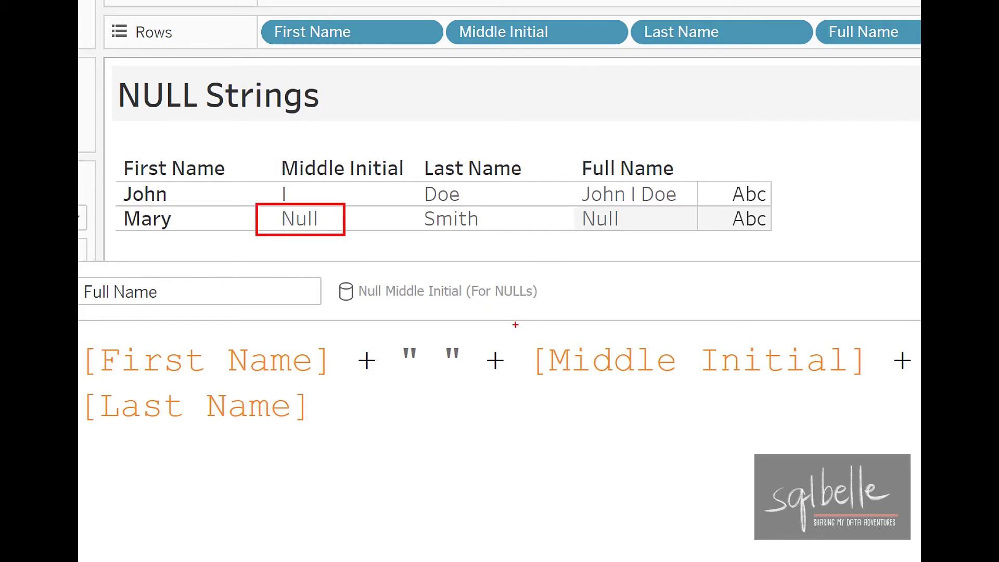
mouse_move(517, 326)
left_mouse_down()
mouse_move(744, 404)
mouse_move(866, 403)
left_mouse_up()
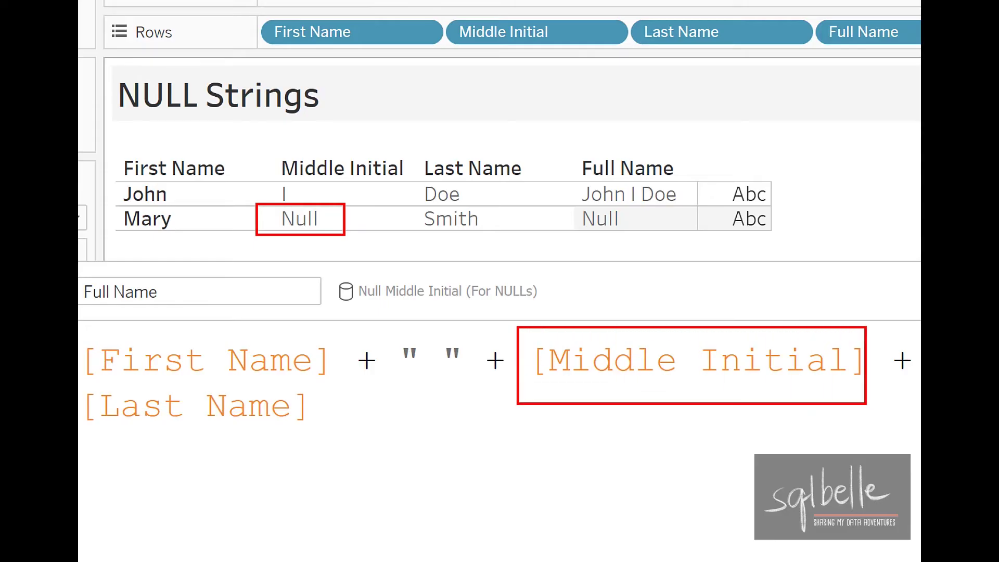
left_click_drag(571, 202, 639, 239)
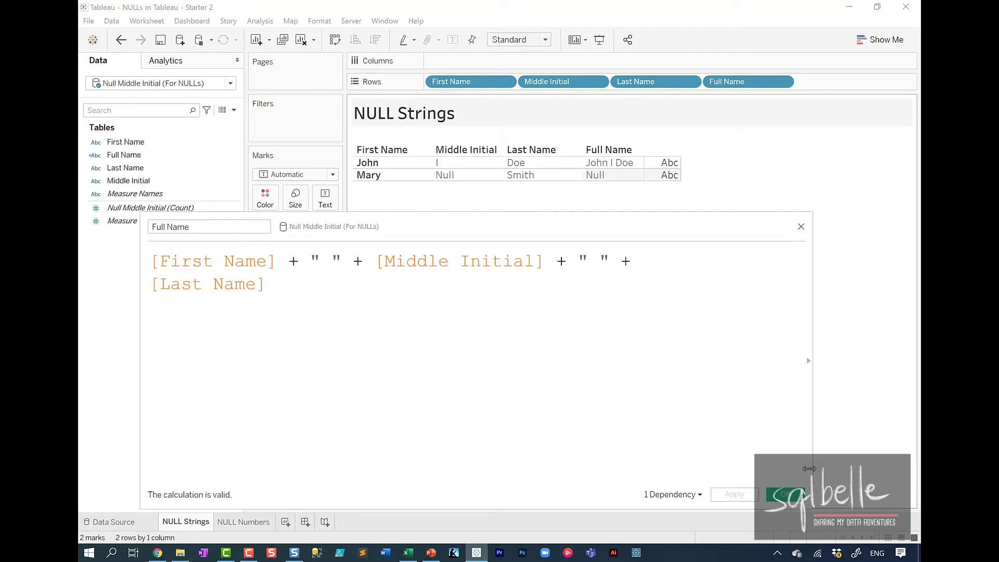
left_click(783, 496)
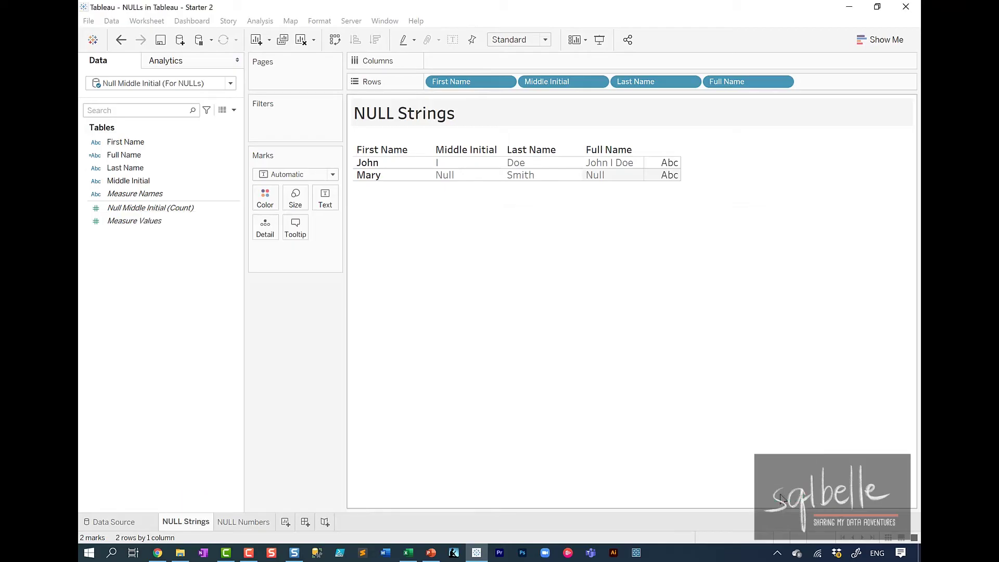
Step: Duplicate the Full Name calculated field and rename the copy Full Name - IFNULL
left_click(181, 156)
right_click(138, 154)
left_click(195, 235)
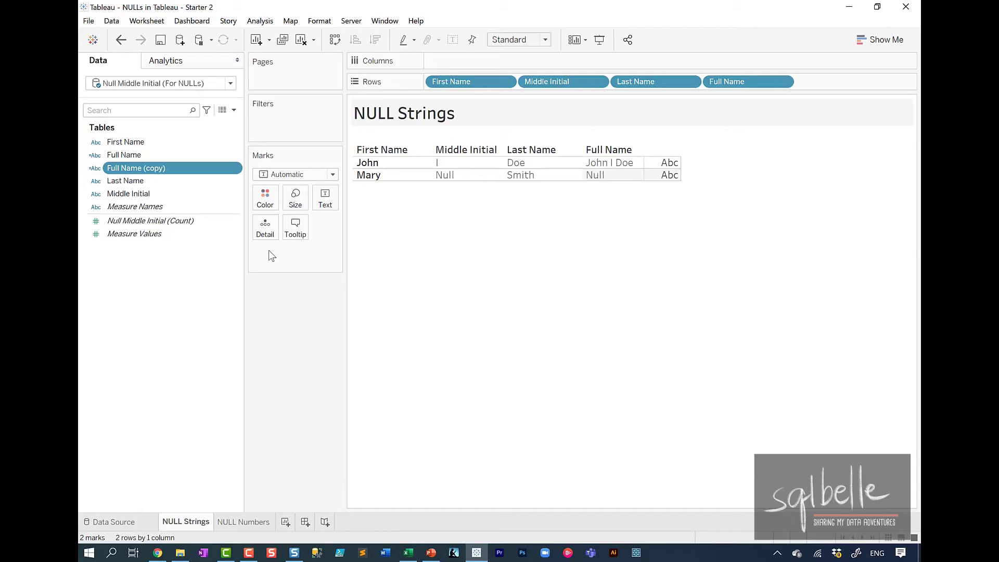
right_click(142, 166)
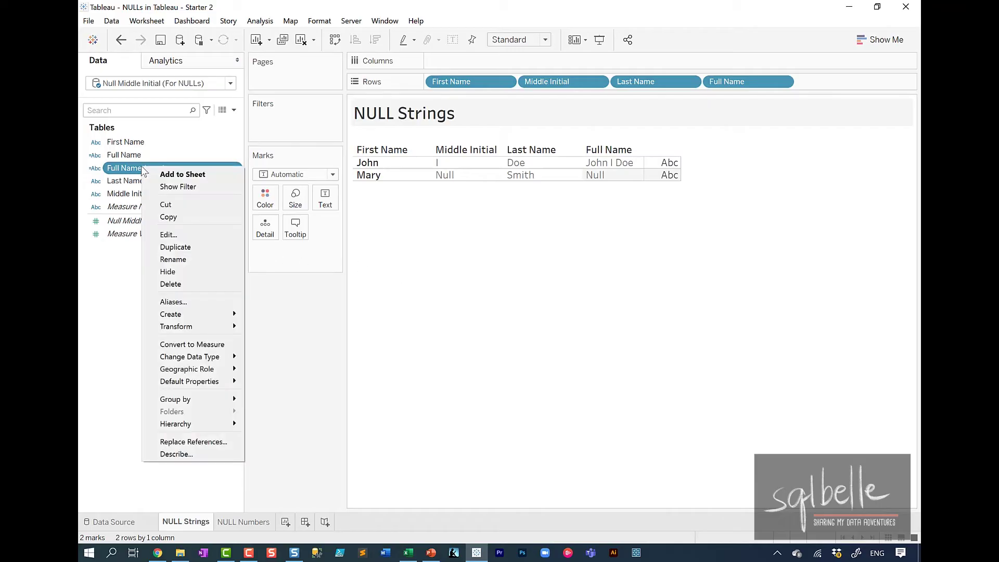
left_click(185, 234)
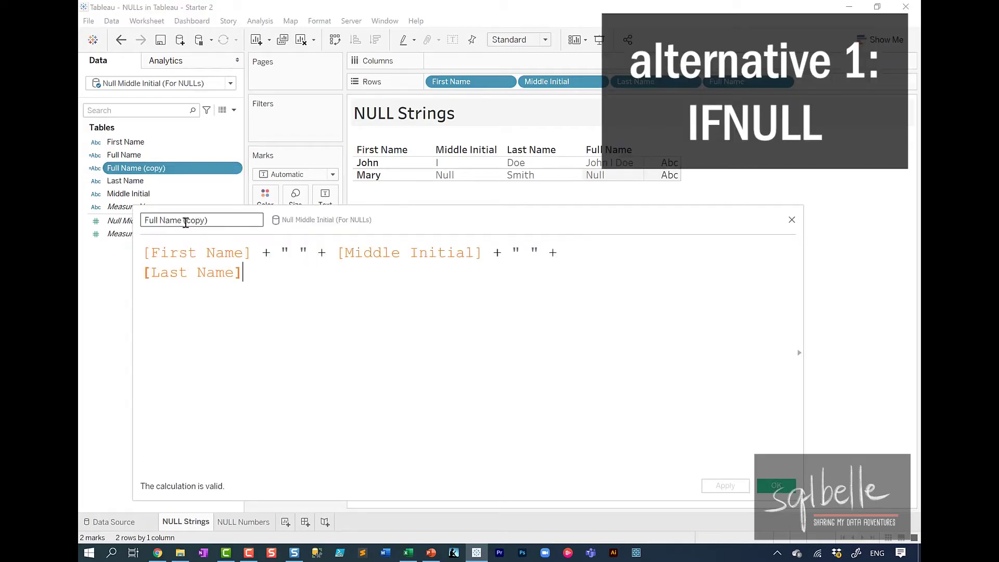
left_click_drag(183, 220, 284, 222)
key("BackSpace")
type("- IFNULL")
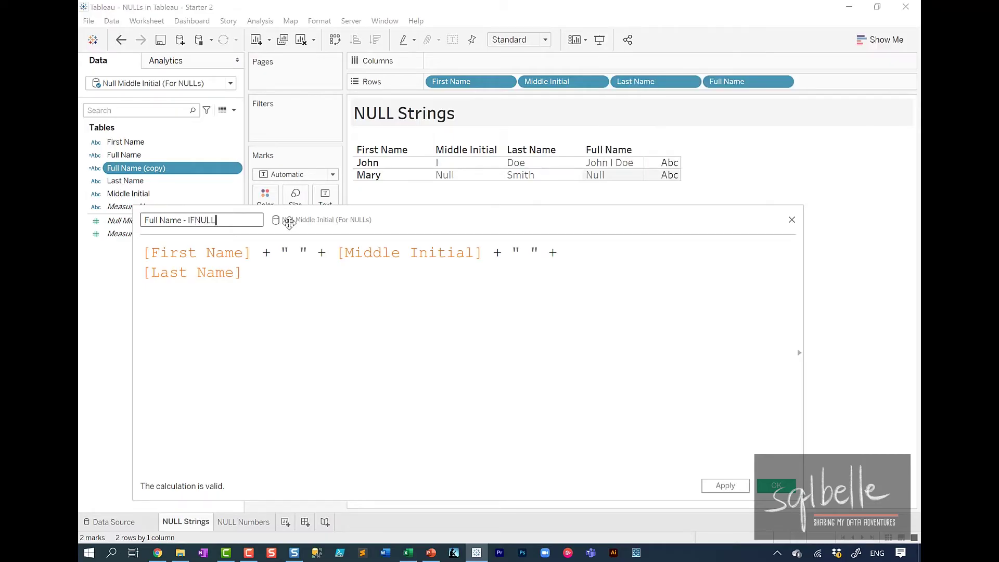
Step: Change the middle term to IFNULL([Middle Initial] + " ", "") on its own line and add the Full Name - IFNULL field to the rows
key("Tab")
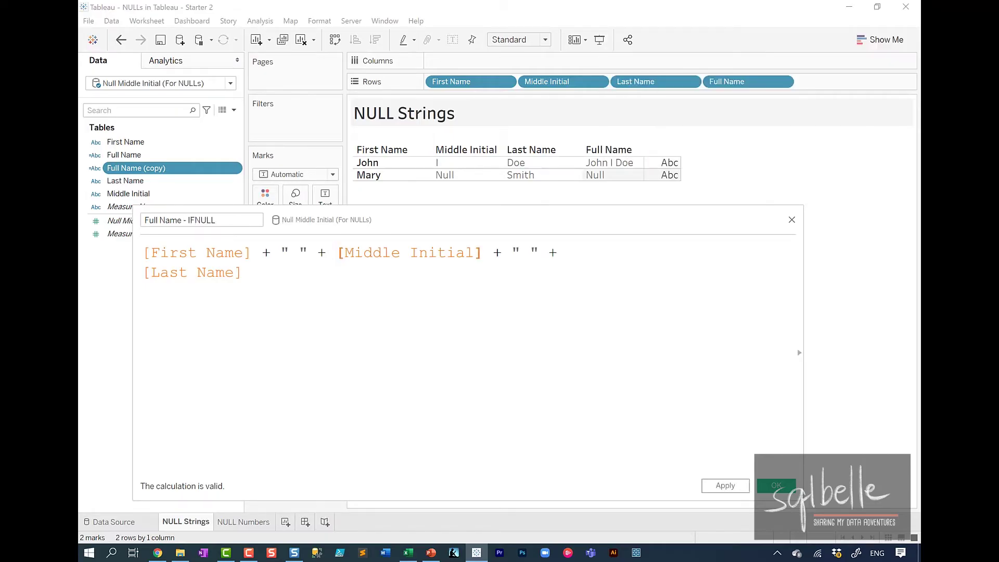
key("Return")
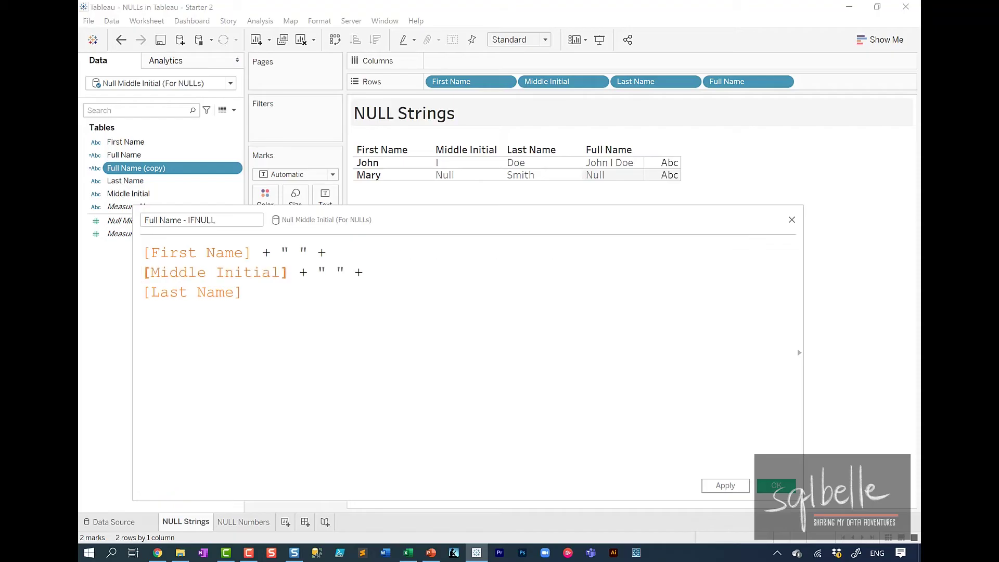
type("IFNULL(")
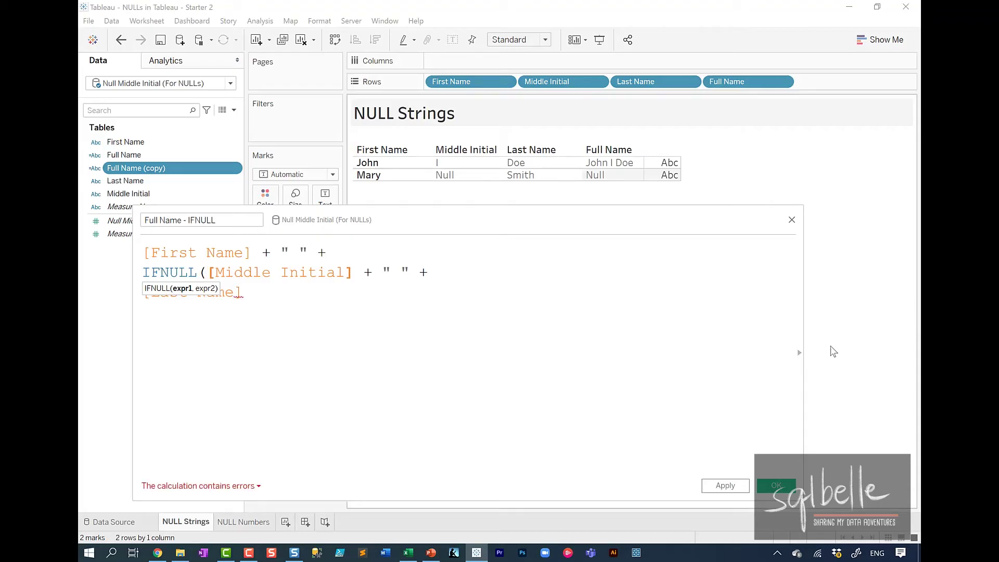
left_click_drag(345, 272, 419, 272)
left_click(434, 273)
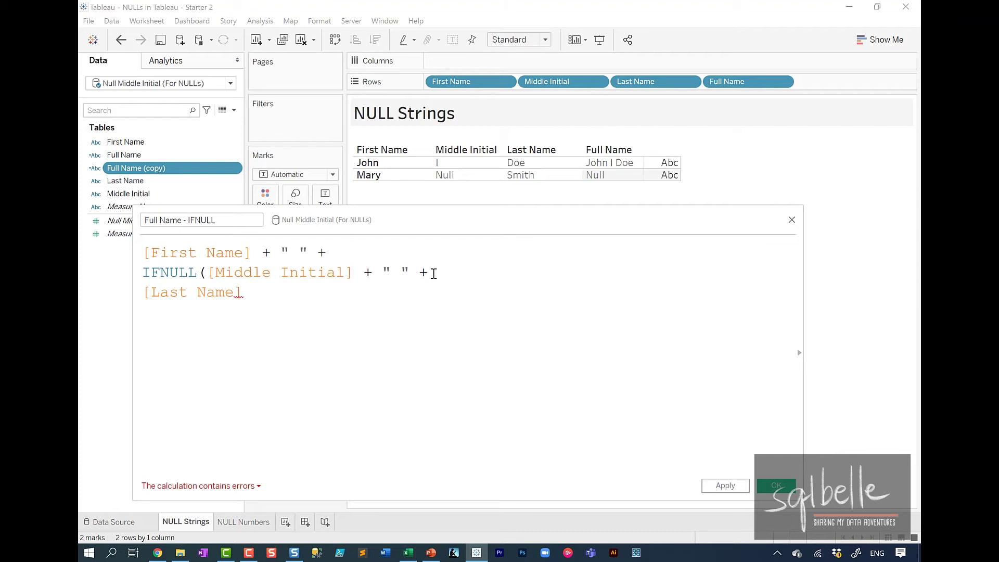
type(", ")
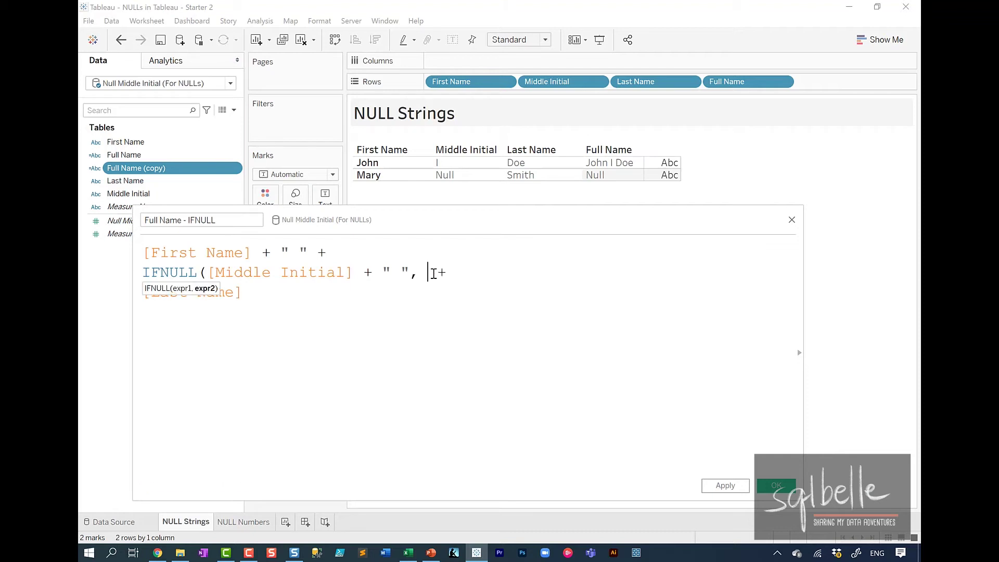
type("\"\")")
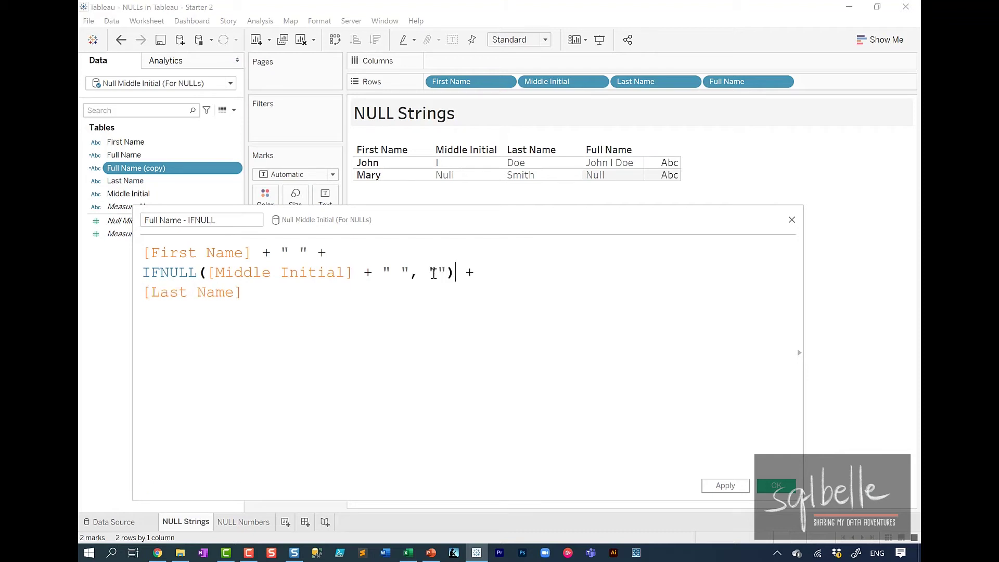
left_click(725, 486)
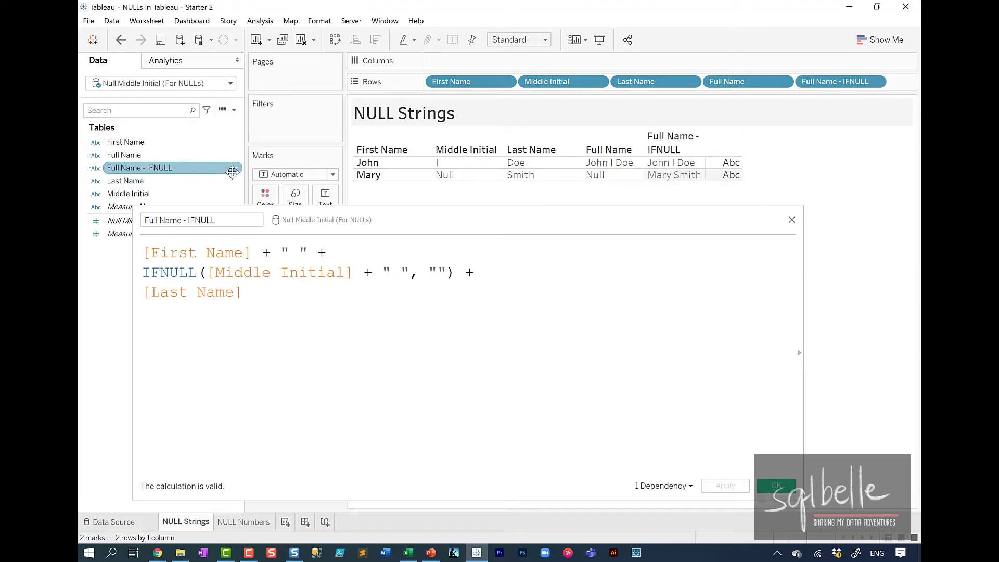
left_click_drag(613, 208, 687, 206)
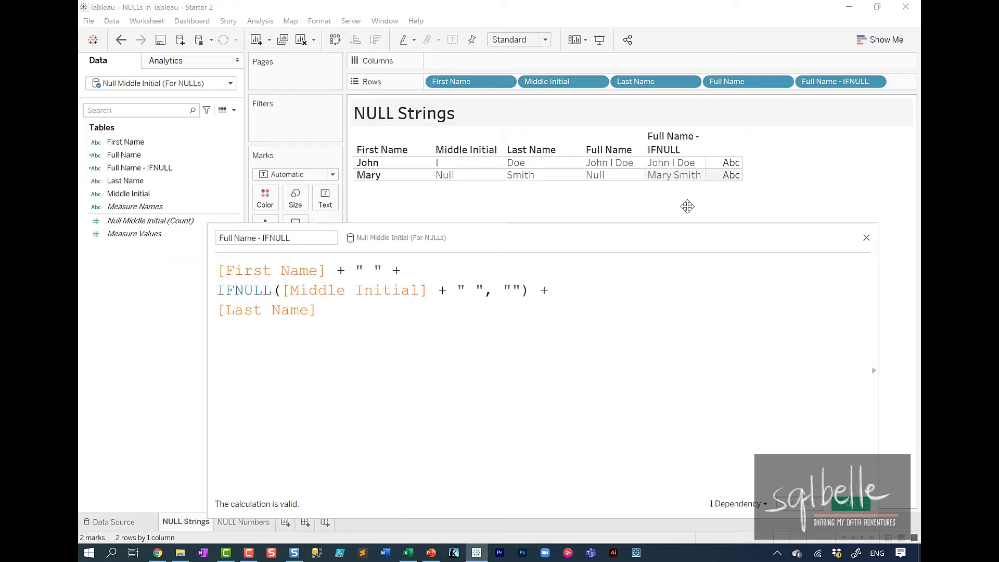
mouse_move(687, 178)
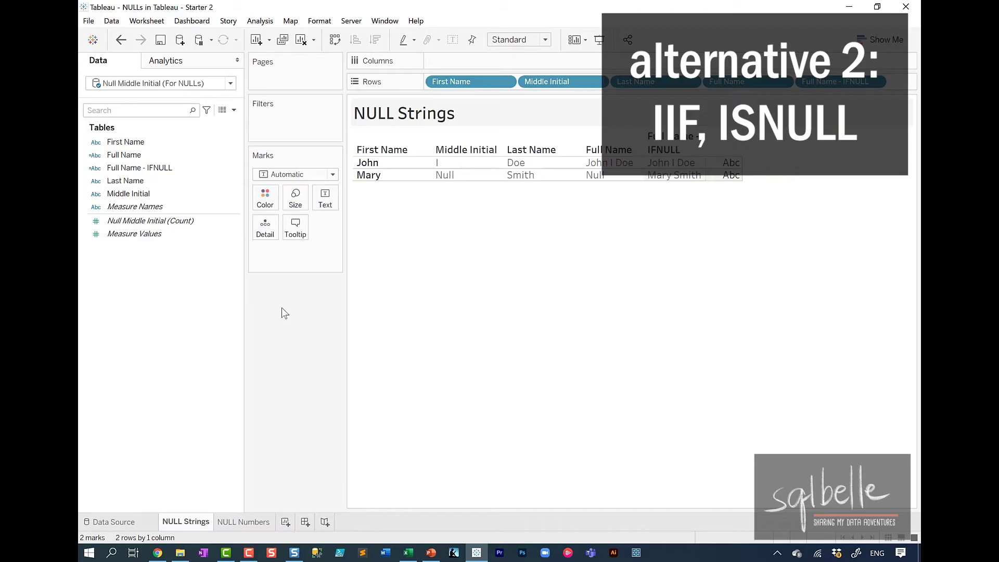
Step: Duplicate the Full Name - IFNULL field and rename the copy Full Name - IIF
left_click(161, 171)
right_click(150, 170)
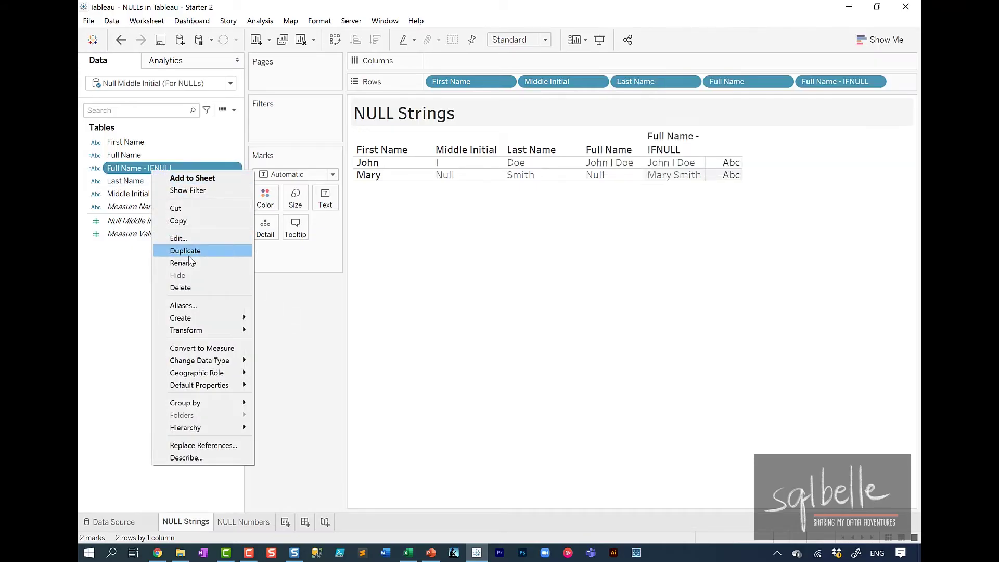
left_click(188, 249)
right_click(151, 180)
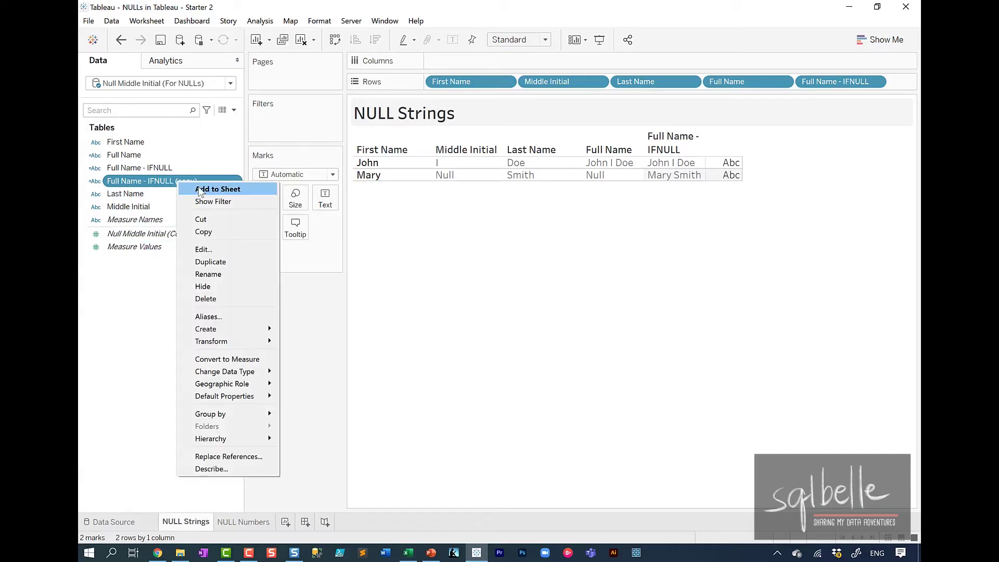
left_click(167, 188)
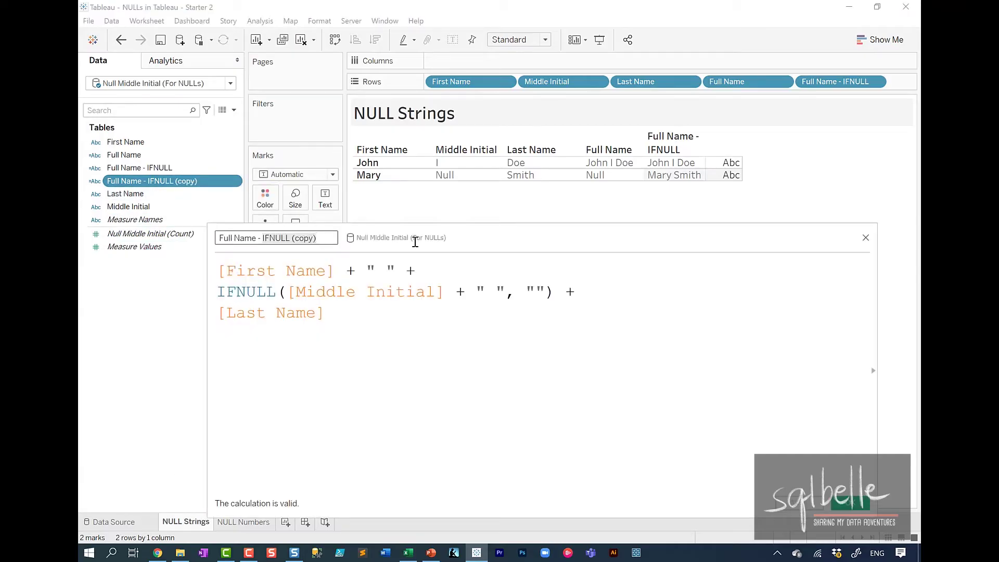
key("BackSpace")
key("BackSpace")
key("BackSpace")
key("BackSpace")
key("BackSpace")
key("BackSpace")
key("BackSpace")
key("BackSpace")
key("BackSpace")
key("BackSpace")
key("BackSpace")
key("BackSpace")
key("BackSpace")
type("IIF")
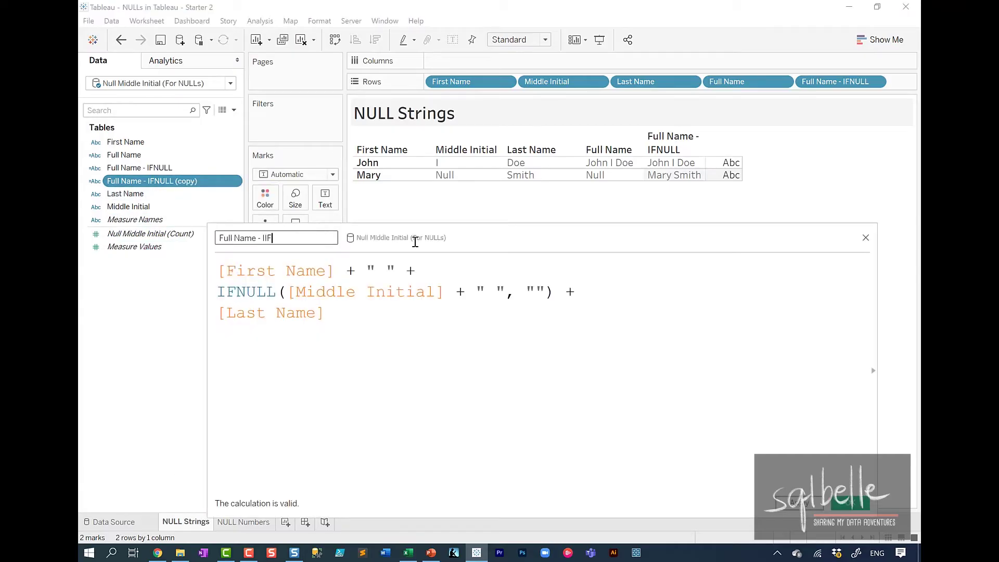
Step: Replace IFNULL with IIF in the formula, copy [Middle Initial] + " " and wrap that expression in ISNULL() as the test
double_click(240, 292)
type("IIF")
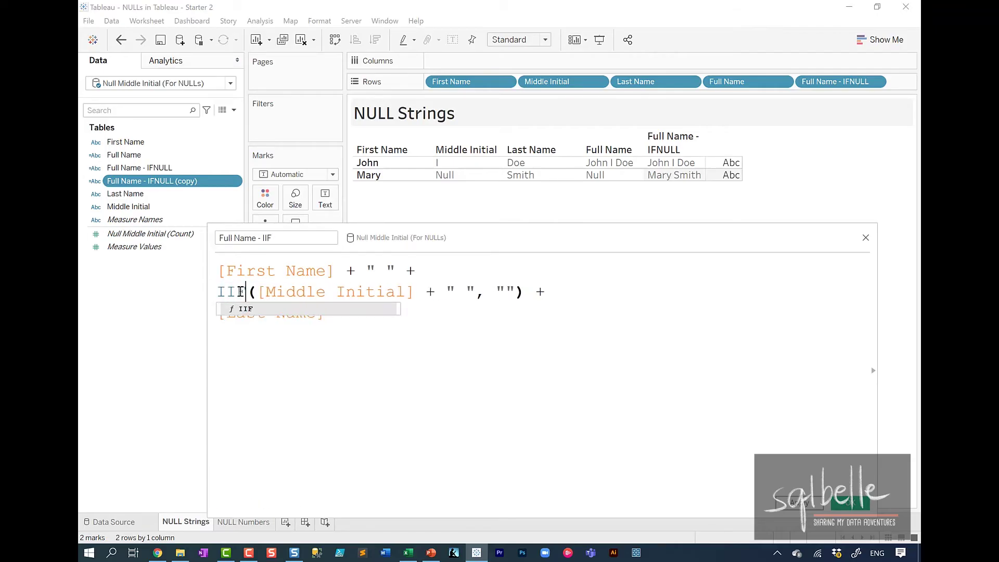
key("Escape")
left_click(257, 292)
left_click_drag(257, 292, 474, 294)
key("ctrl+c")
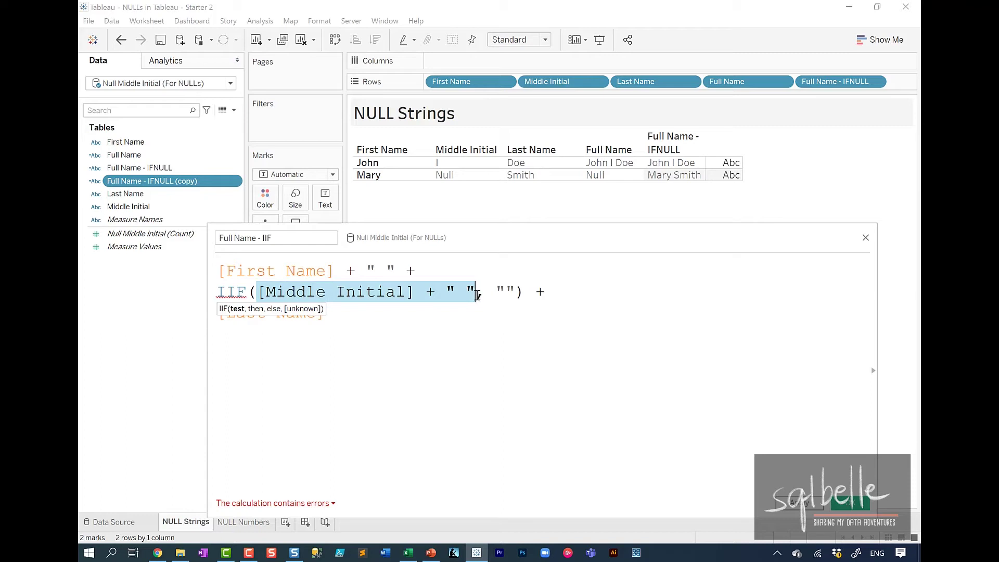
left_click(318, 311)
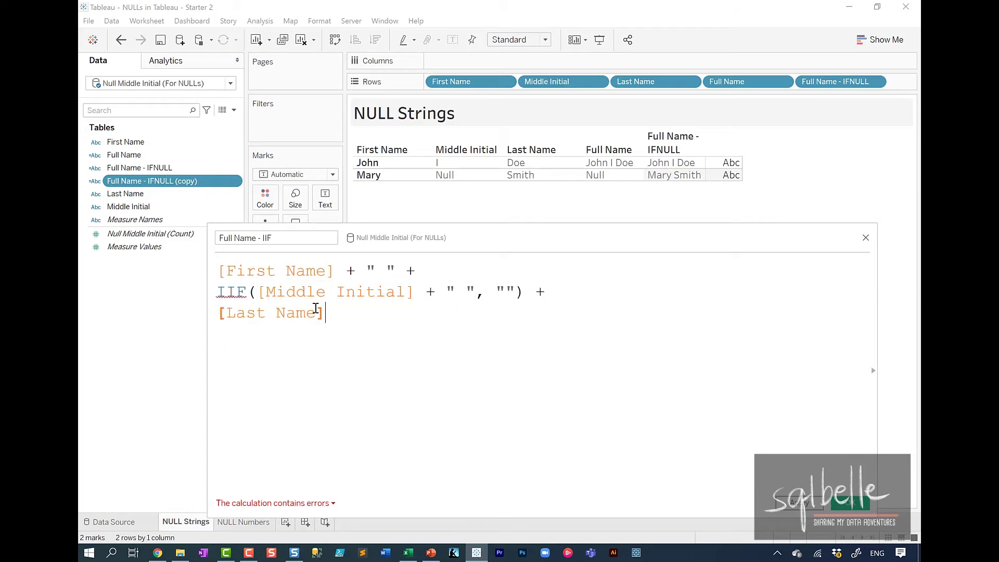
left_click(260, 292)
type("I")
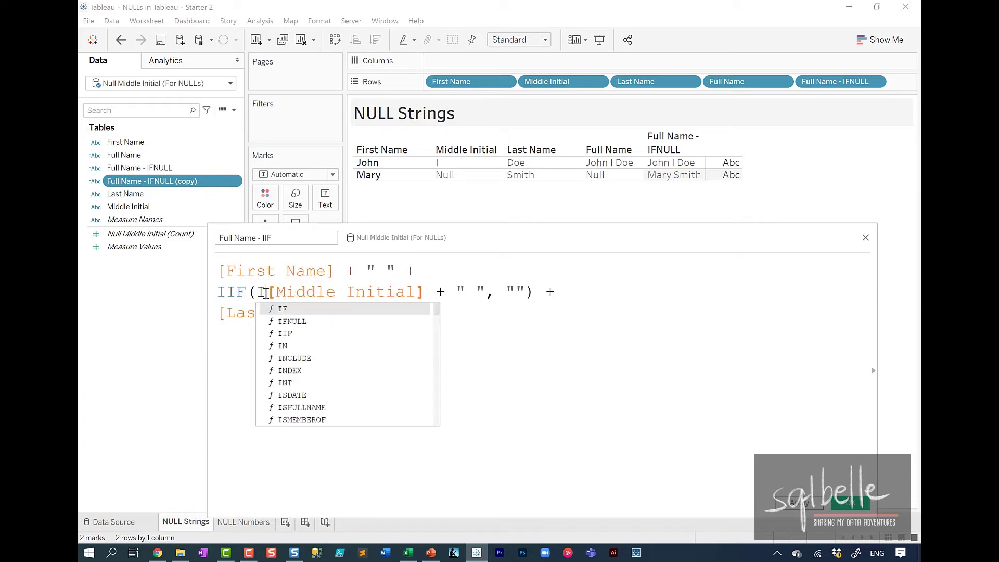
type("SNULL(")
left_click(545, 292)
type(")")
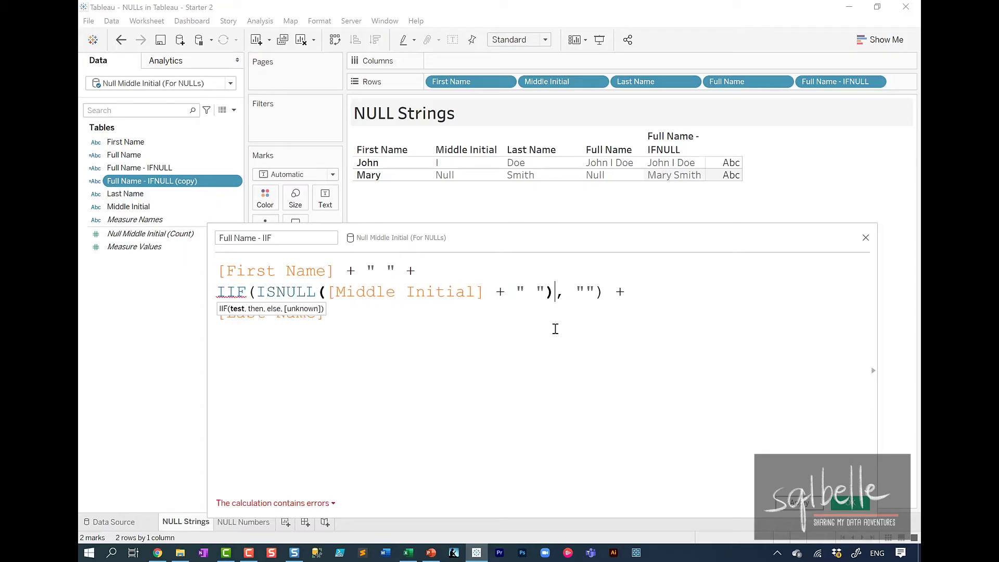
Step: Insert [Middle Initial] + " " as the IIF else value after "" and add the Full Name - IIF field to the rows
left_click_drag(576, 291, 594, 290)
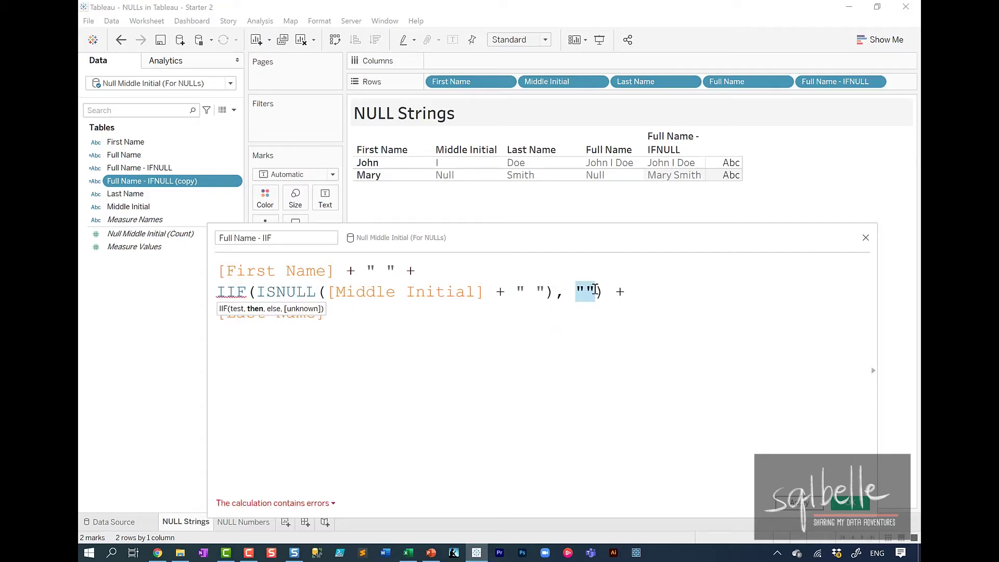
left_click_drag(327, 292, 545, 291)
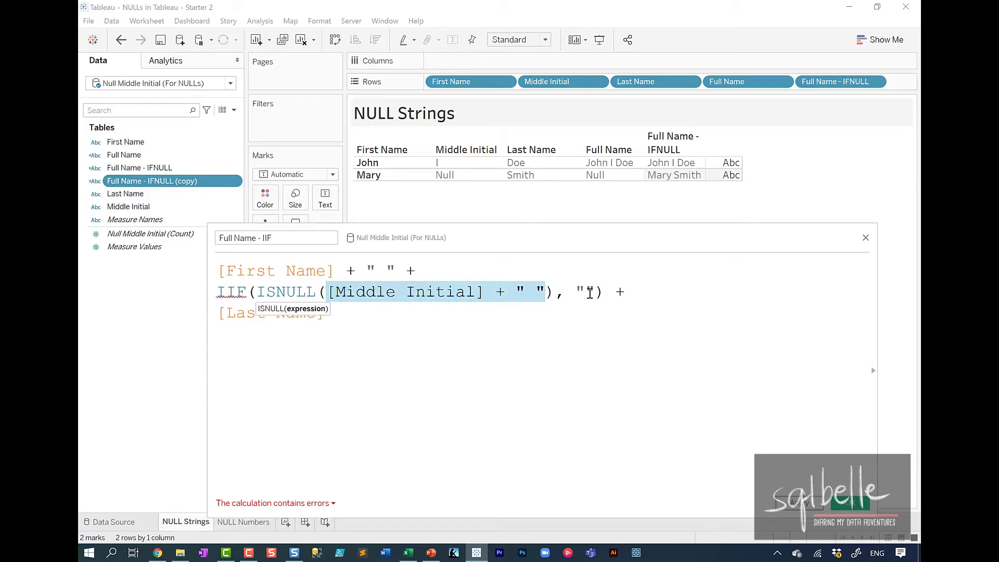
left_click(594, 291)
type(",")
key("ctrl+v")
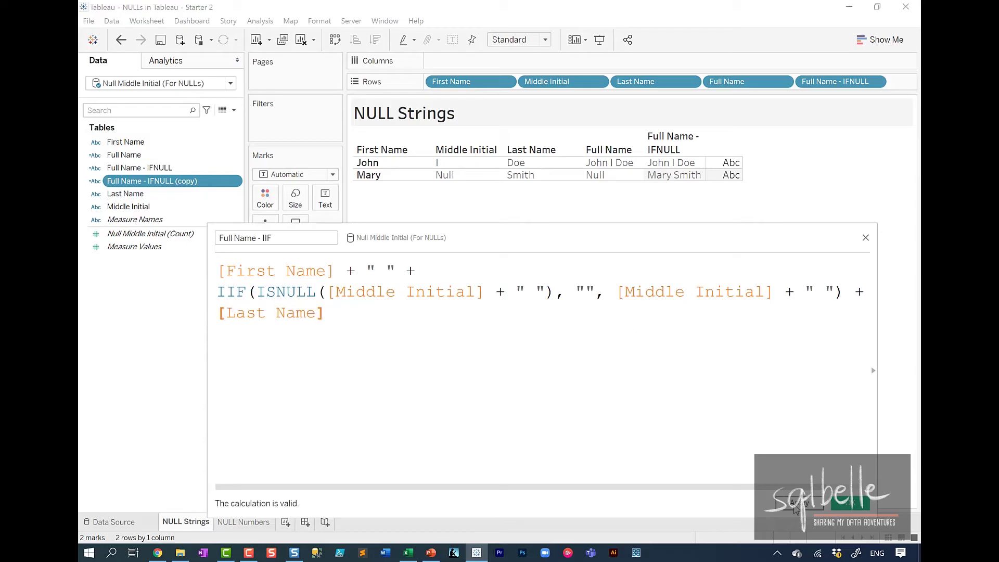
left_click(794, 509)
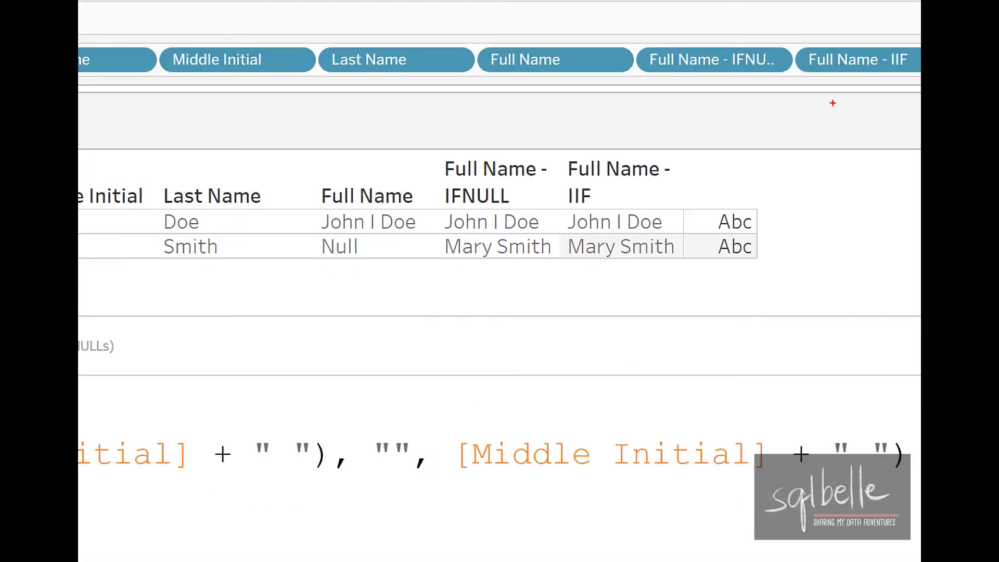
left_click_drag(432, 235, 682, 266)
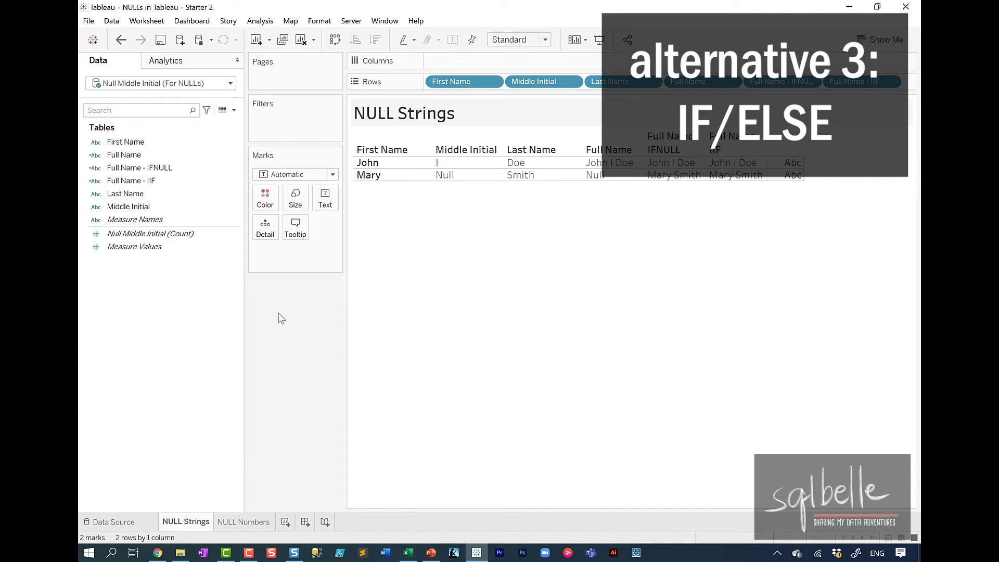
Step: Duplicate the Full Name - IIF field and rename the copy Full Name - IF ELSE in its calculation editor
right_click(145, 179)
left_click(179, 259)
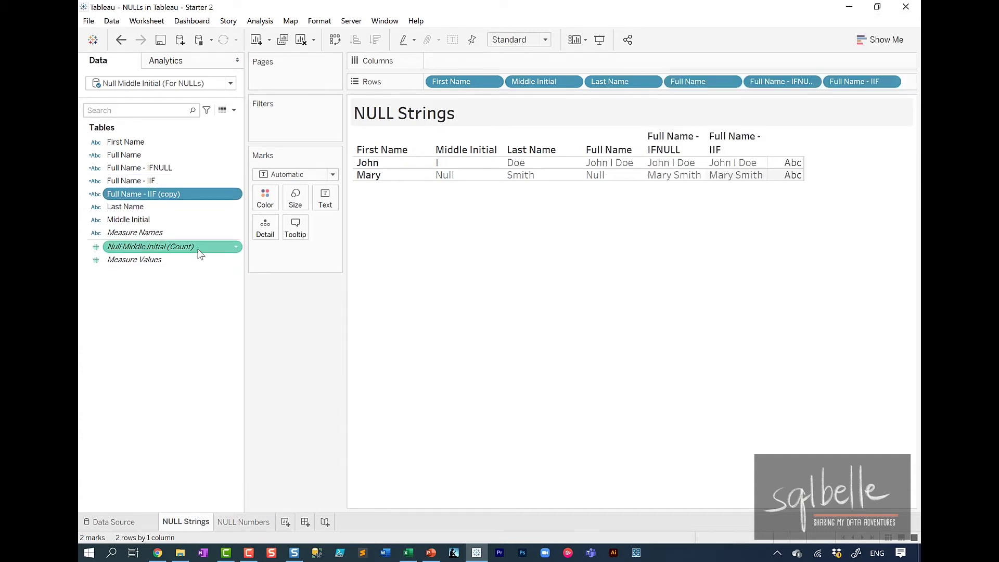
right_click(167, 194)
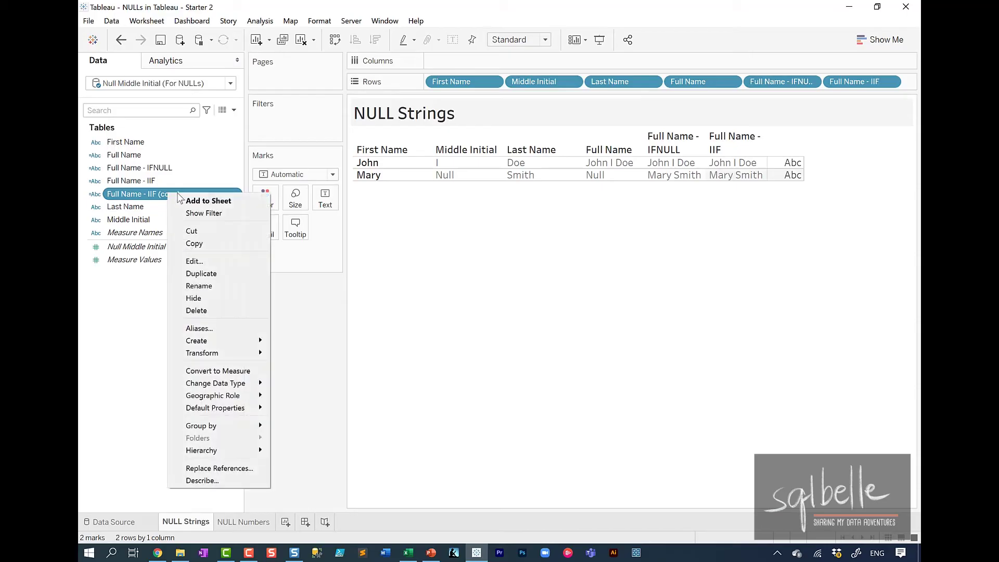
left_click(202, 260)
left_click(364, 224)
key("BackSpace")
key("BackSpace")
key("BackSpace")
key("BackSpace")
key("BackSpace")
key("BackSpace")
key("BackSpace")
key("BackSpace")
key("BackSpace")
key("BackSpace")
type("IF")
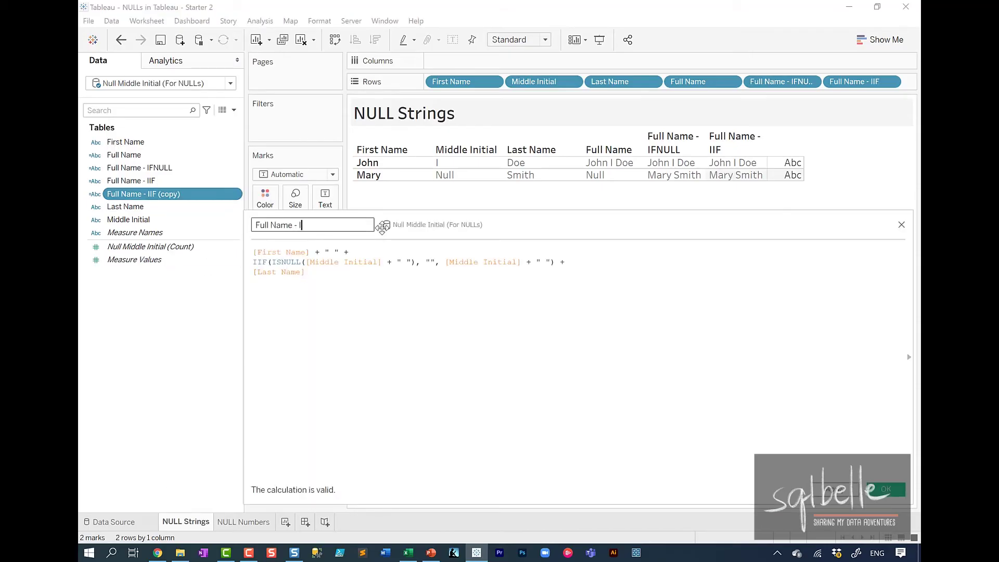
type(" ELSE")
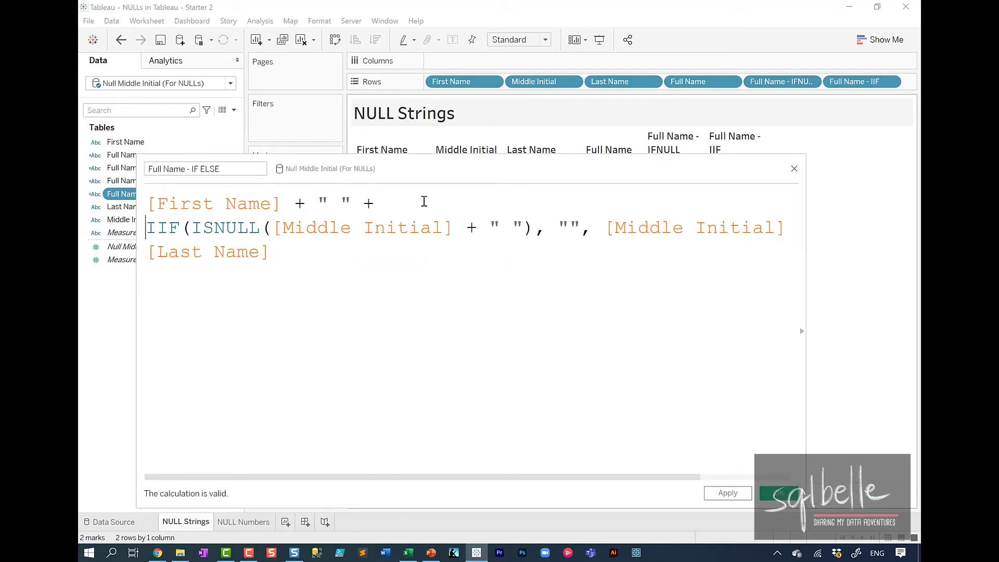
Step: Replace the IIF line of the formula with IF ISNULL([Middle Initial]) on its own line
key("shift+Down")
key("Delete")
key("Return")
key("Up")
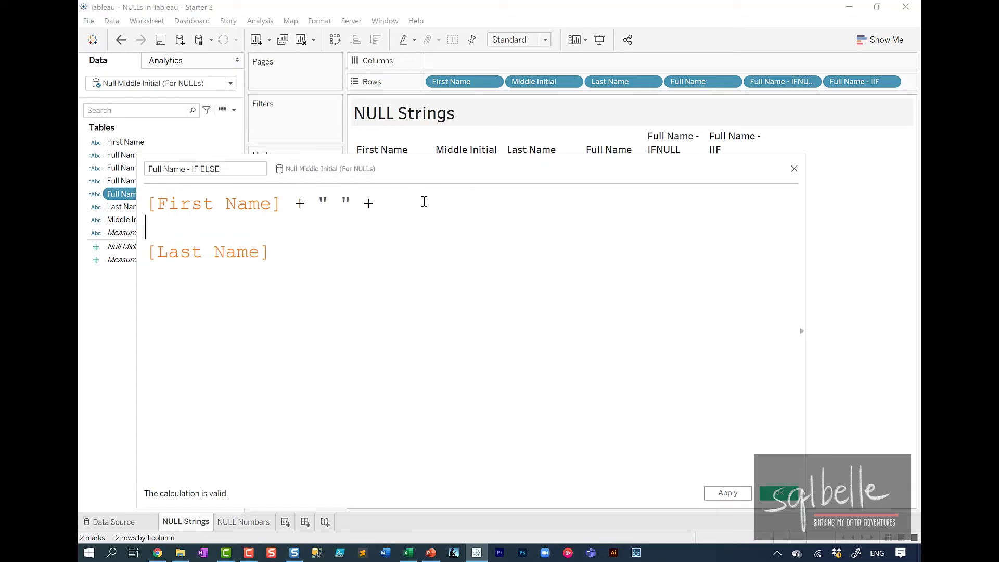
type("IF ISN")
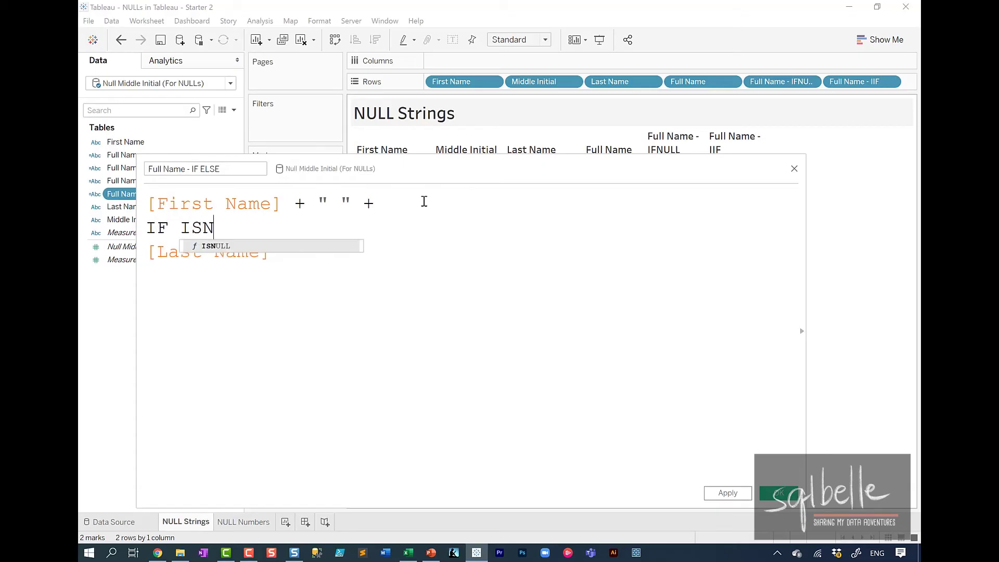
type("ULL(MI")
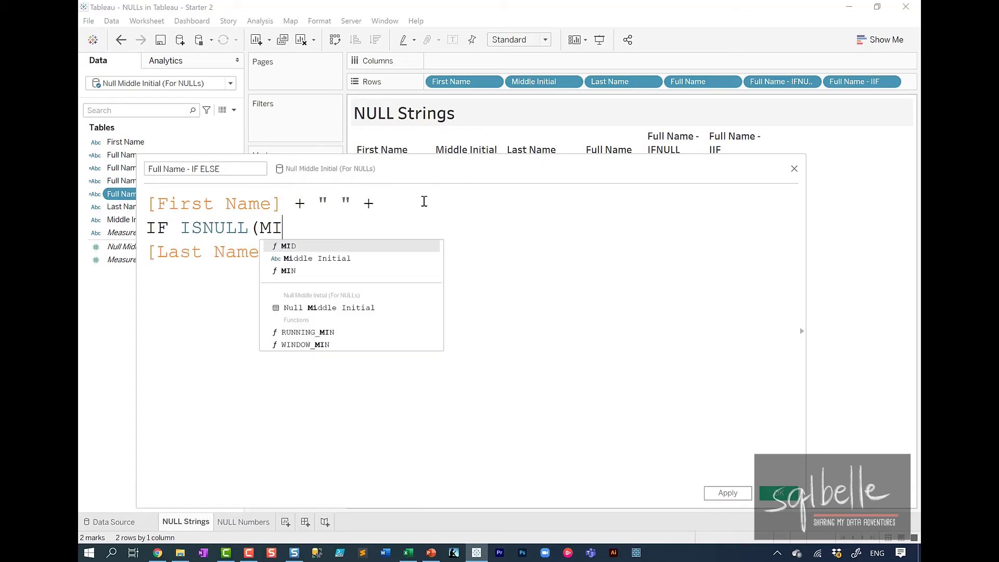
key("Down")
key("Return")
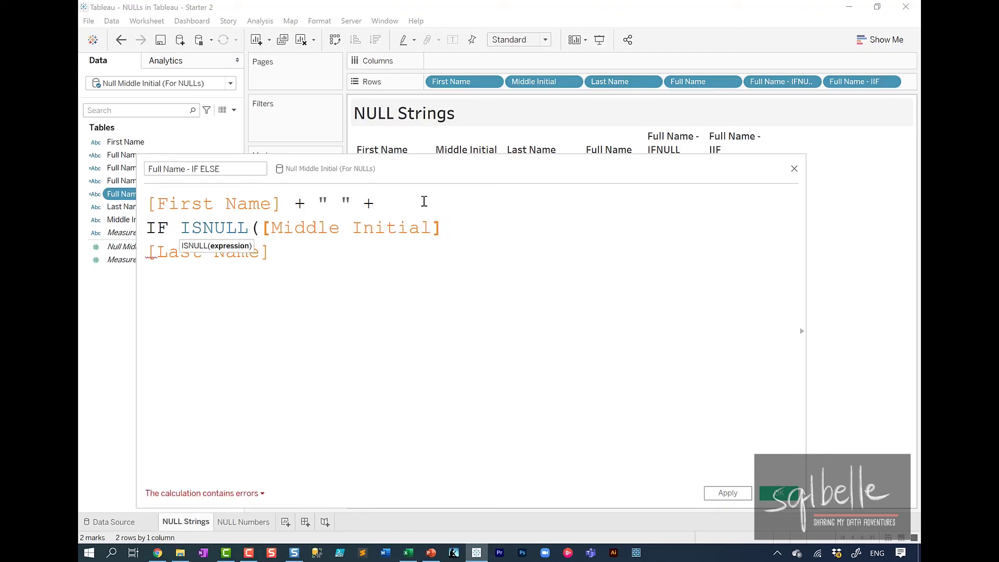
type(")")
Step: Complete the condition with THEN "", ELSE [Middle Initial] + " " and END + on separate lines before [Last Name]
key("Return")
type("THEN \"\"")
key("Return")
type("ELSE Mid")
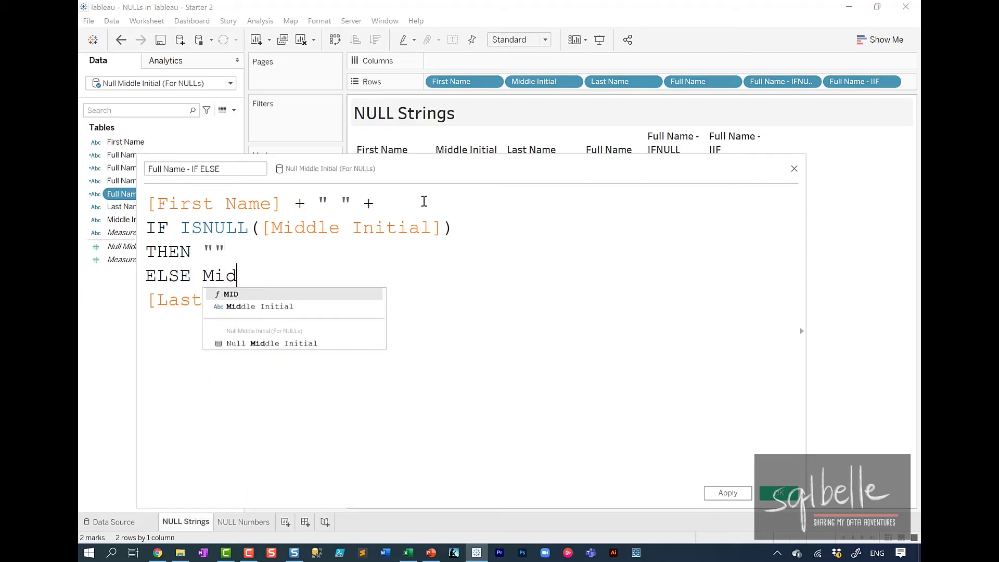
key("Down")
key("Return")
type("+ \" \"")
key("Return")
type("END")
key("Return")
type("[Last Name]")
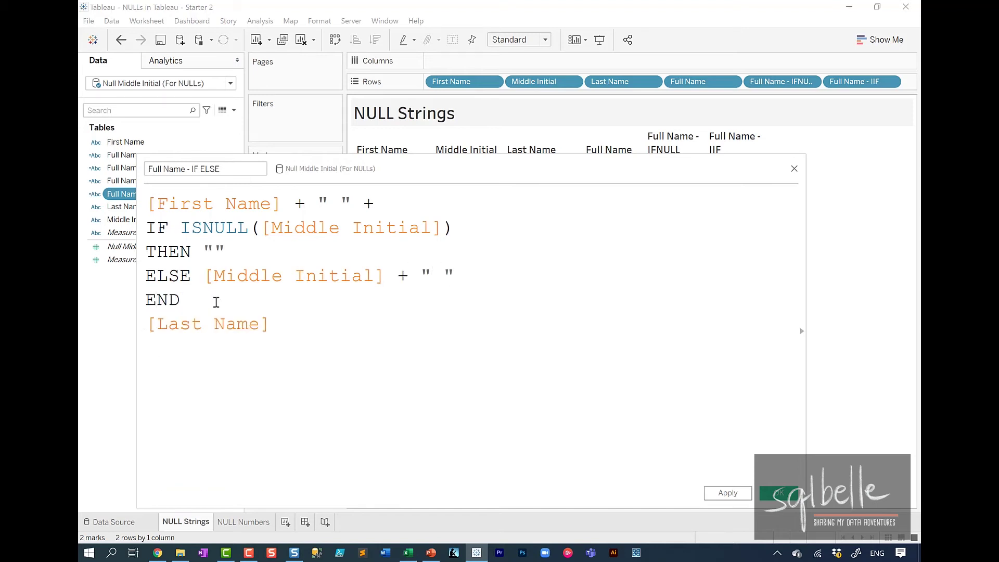
left_click(216, 301)
type("+D +")
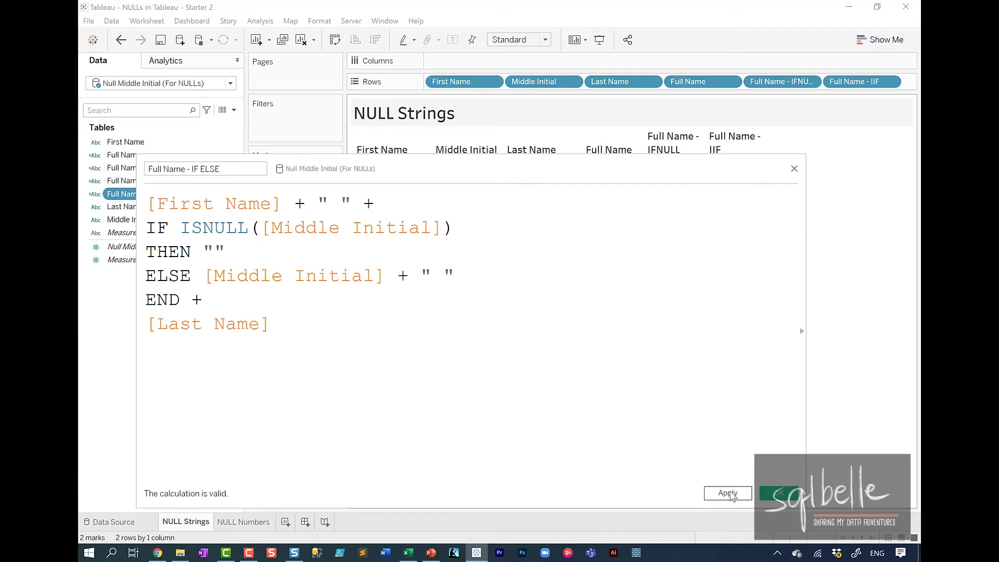
Step: Apply the formula and add the Full Name - IF ELSE field to the rows
left_click(728, 493)
left_click_drag(421, 179, 530, 227)
left_click(168, 168)
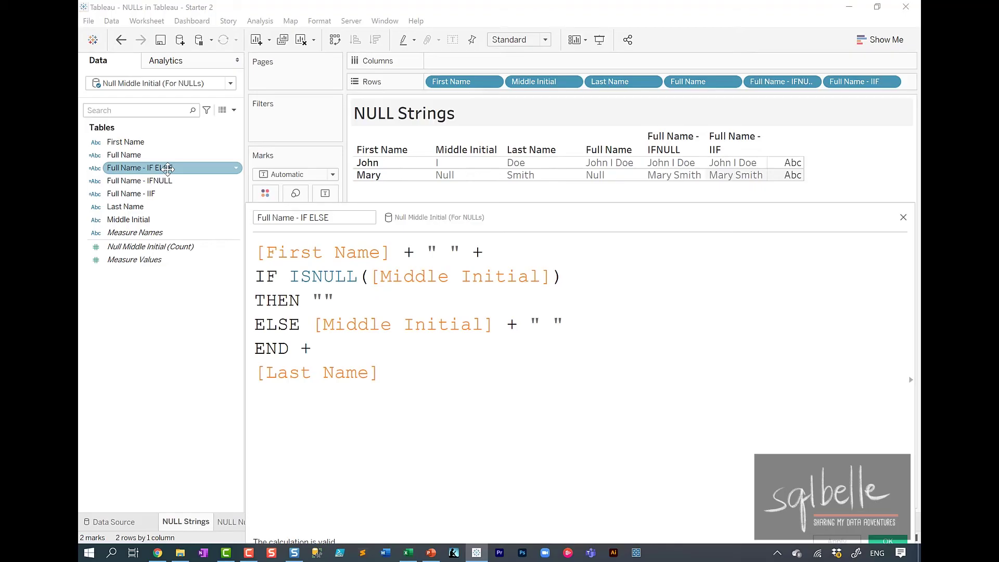
double_click(168, 168)
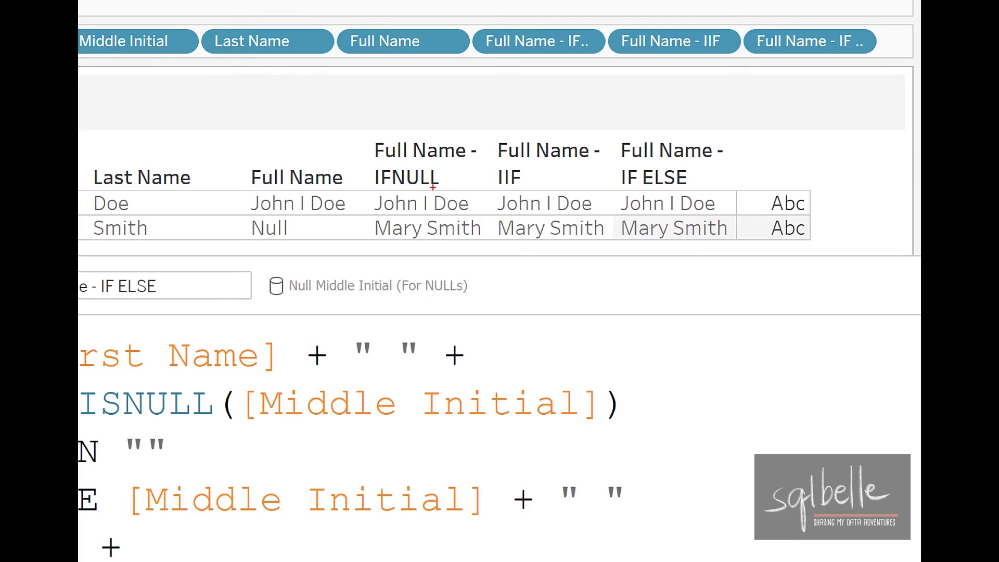
left_click_drag(397, 194, 427, 193)
left_click_drag(496, 194, 533, 192)
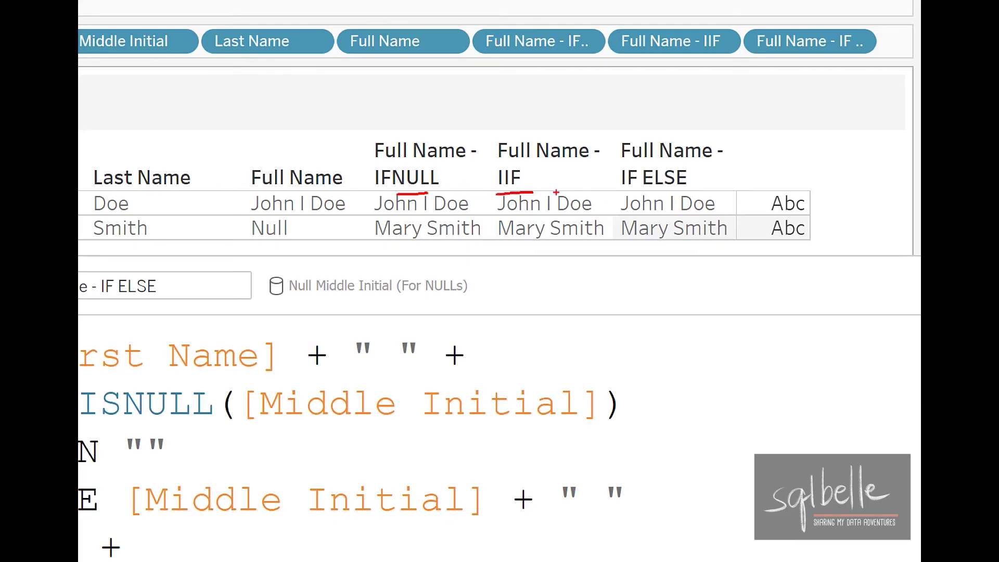
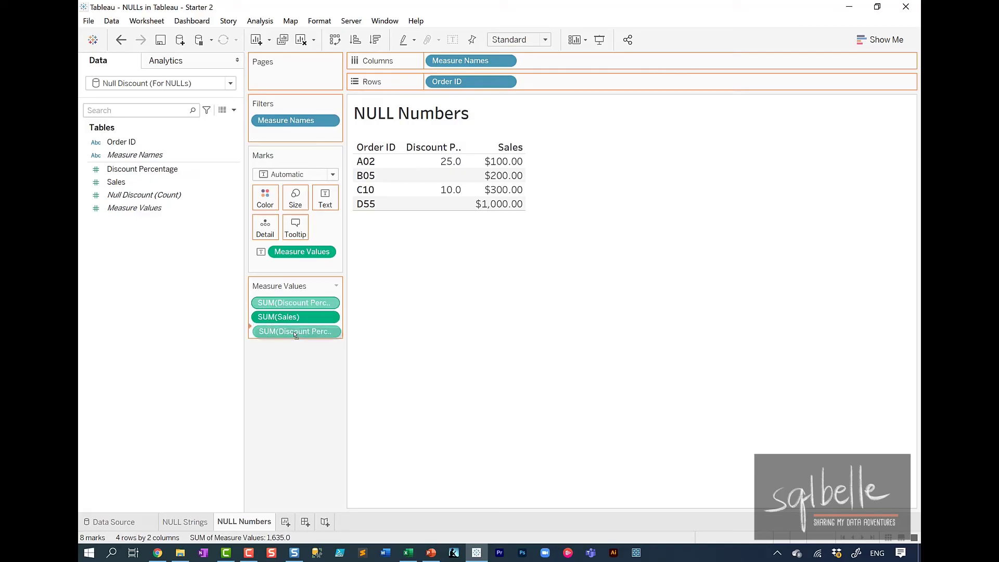
Step: Increase the column header height in the NULL Numbers table so the Discount Percentage label fits in full
left_click_drag(492, 153, 491, 163)
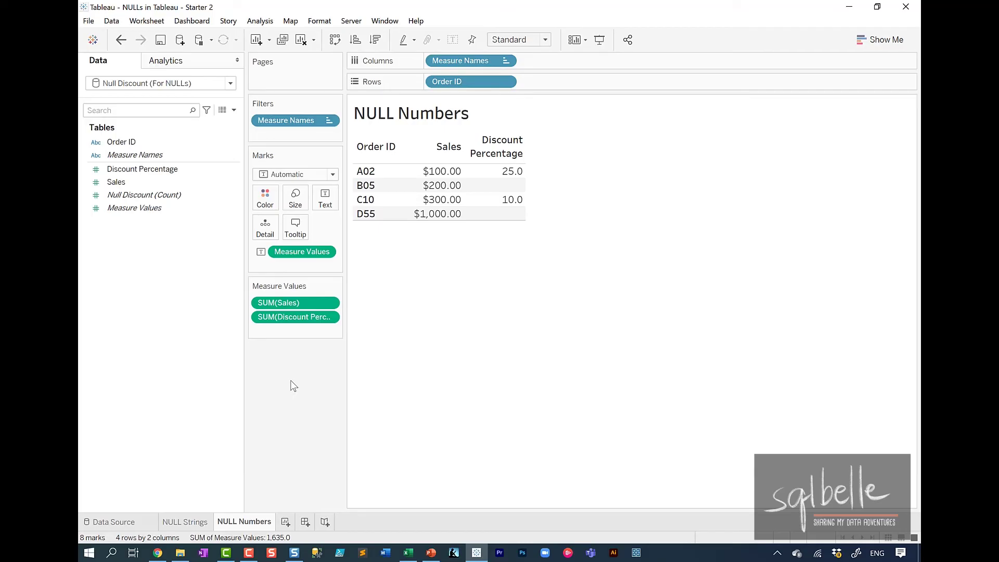
Step: Create a calculated field Discount Amount as [Sales] * ([Discount Percentage]/100) and add it to the table
left_click(234, 110)
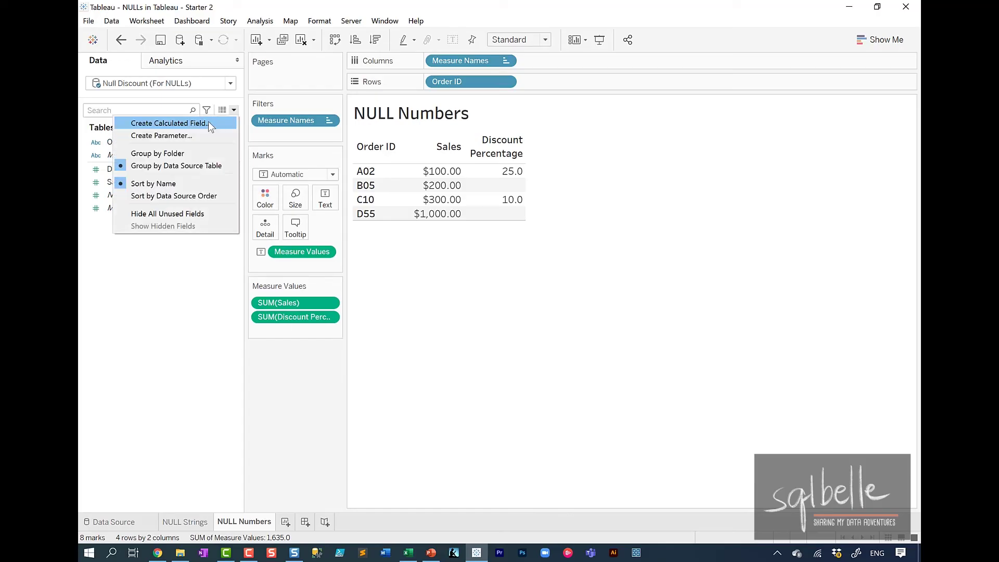
left_click(209, 123)
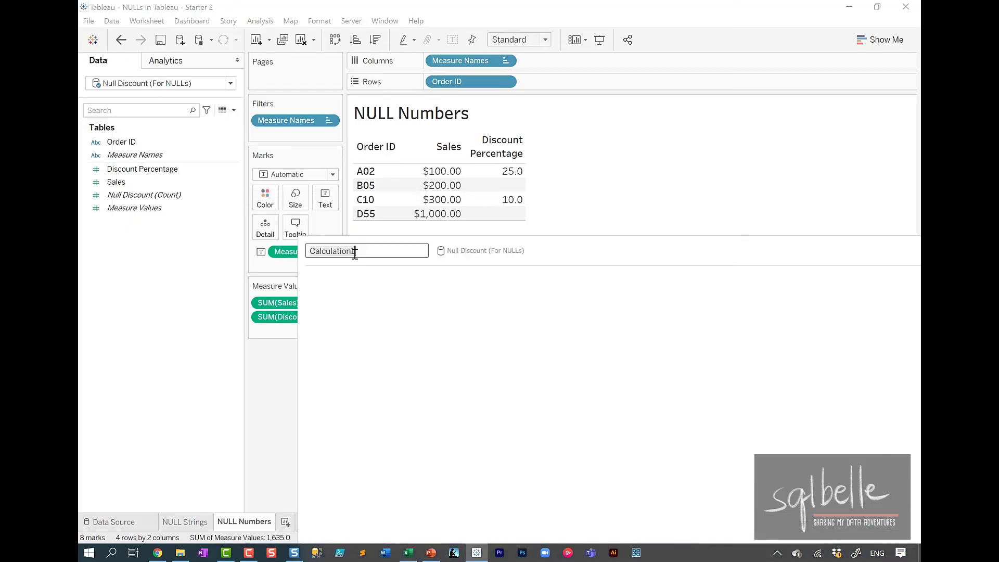
type("Discount Amount")
left_click(370, 310)
left_click_drag(116, 182, 377, 317)
type("* (")
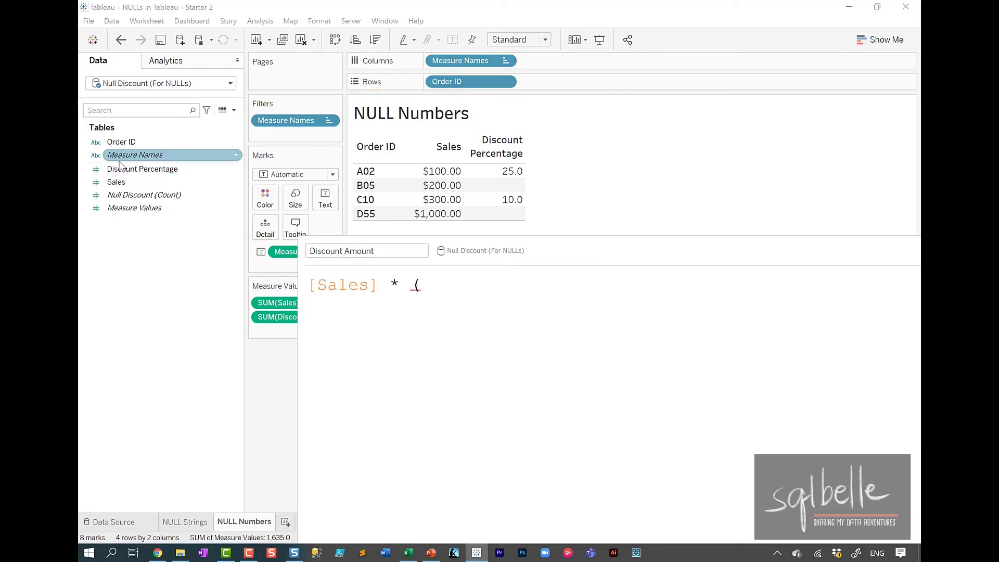
left_click_drag(125, 169, 457, 284)
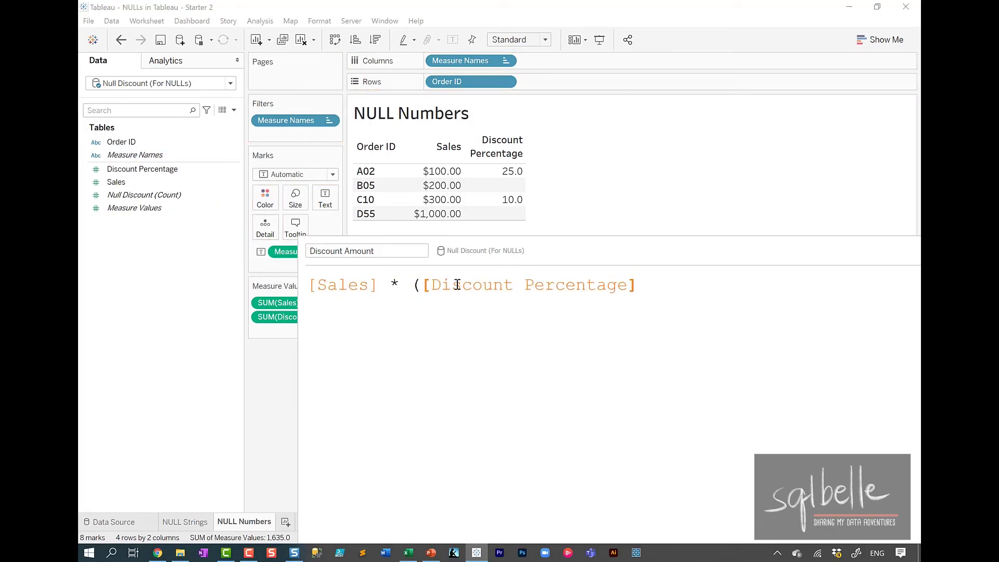
type("/100)")
left_click_drag(505, 251, 352, 91)
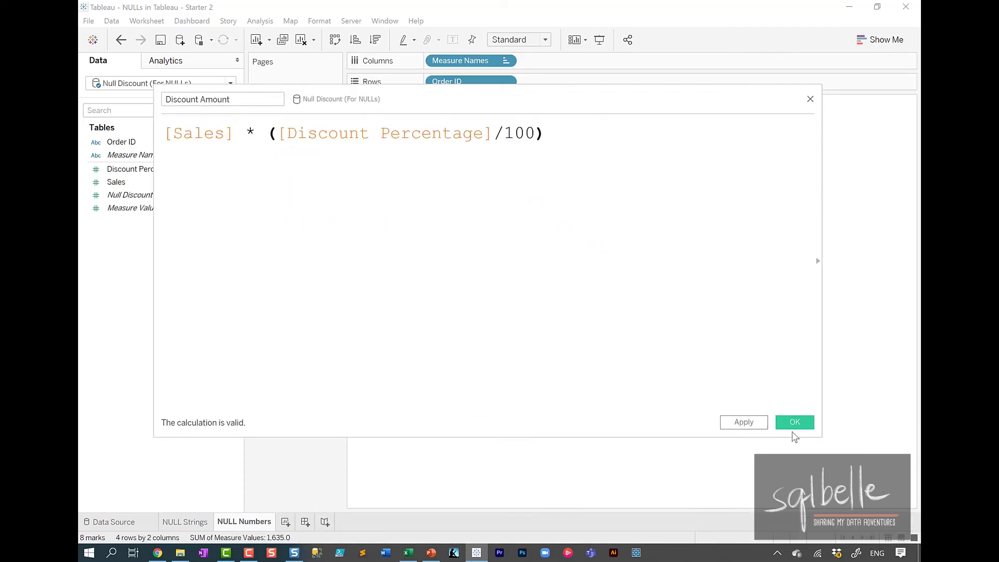
left_click(791, 422)
double_click(148, 170)
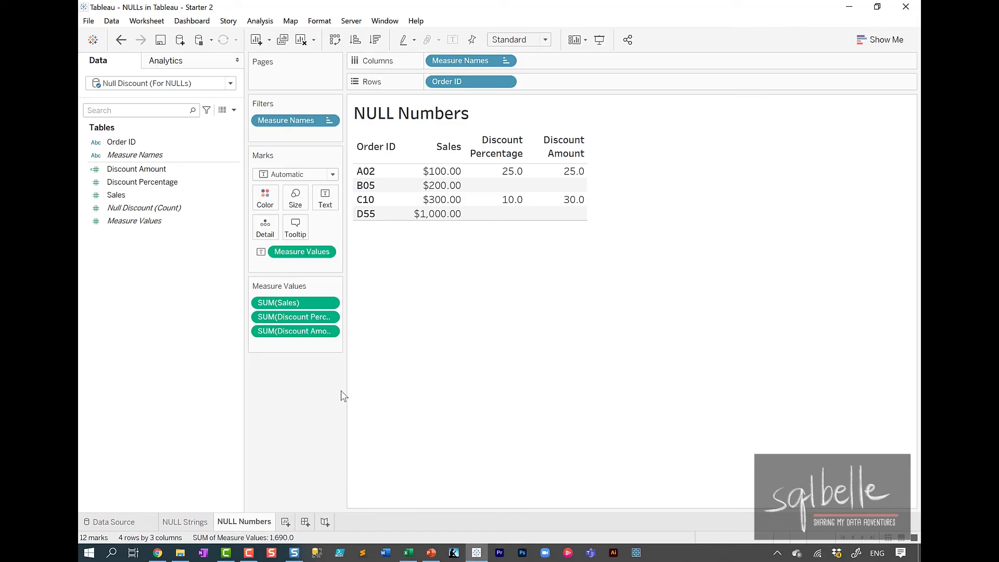
Step: Create a calculated field Net Sales as [Sales] - [Discount Amount] and add it to the table
left_click(234, 110)
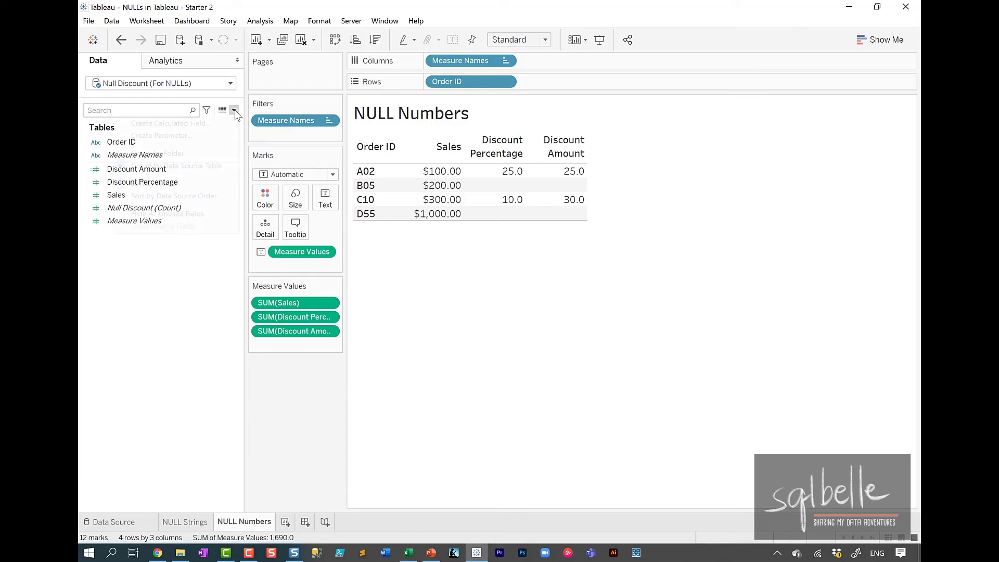
left_click(220, 123)
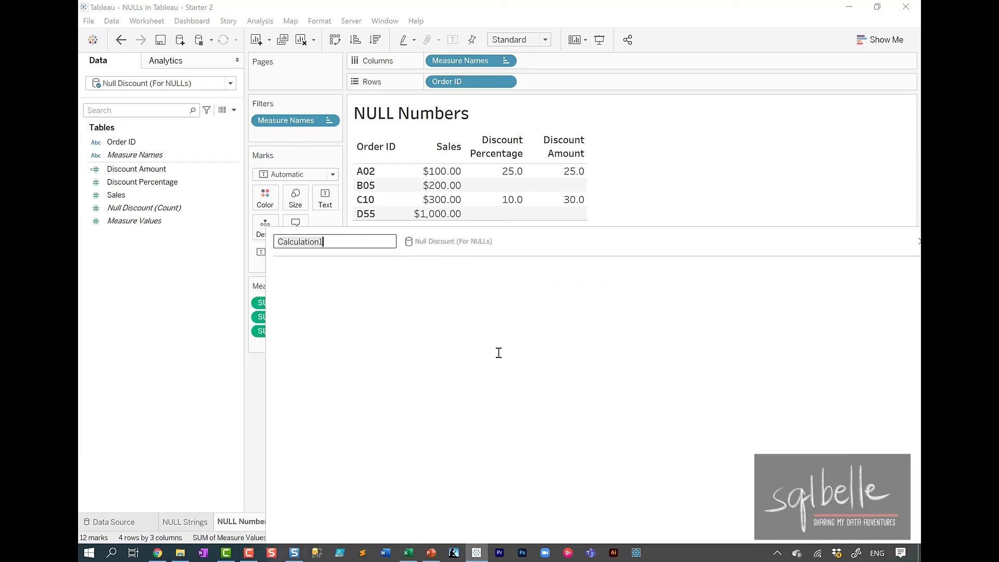
type("Net Sales")
left_click(336, 312)
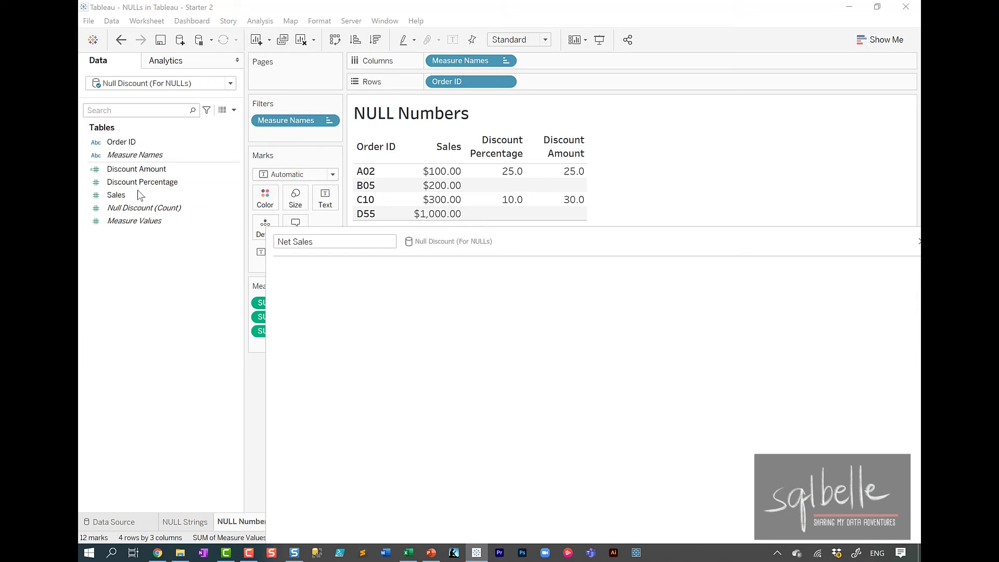
left_click_drag(116, 194, 345, 330)
type("-")
left_click(167, 174)
left_click_drag(168, 174, 457, 305)
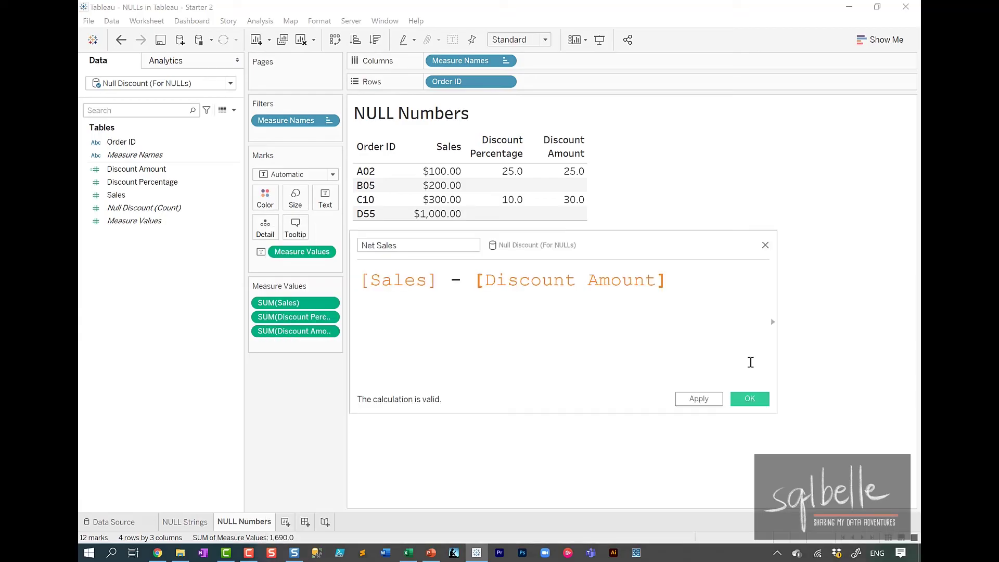
left_click(749, 400)
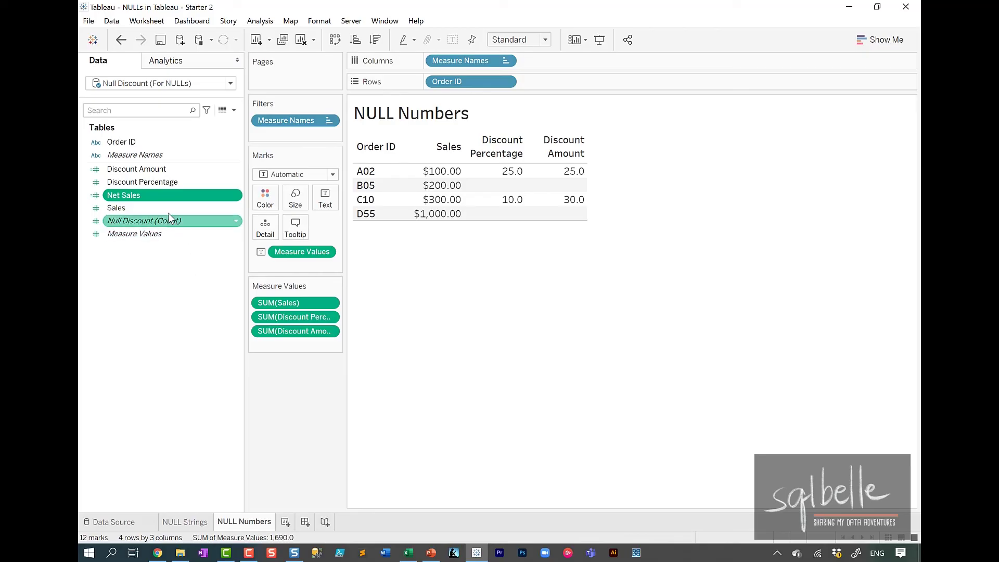
double_click(176, 197)
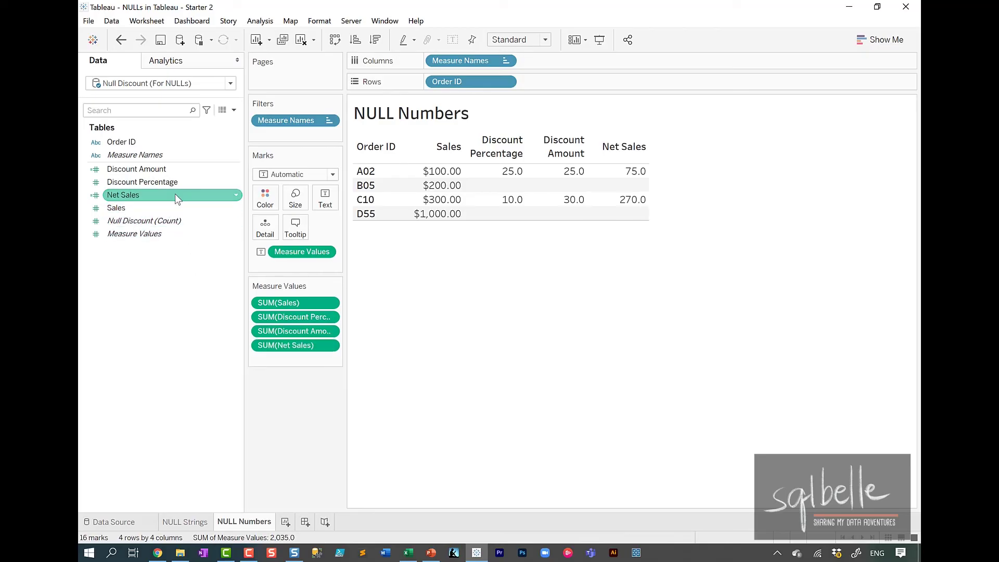
Step: Add a Grand Total row to the NULL Numbers table
left_click(187, 62)
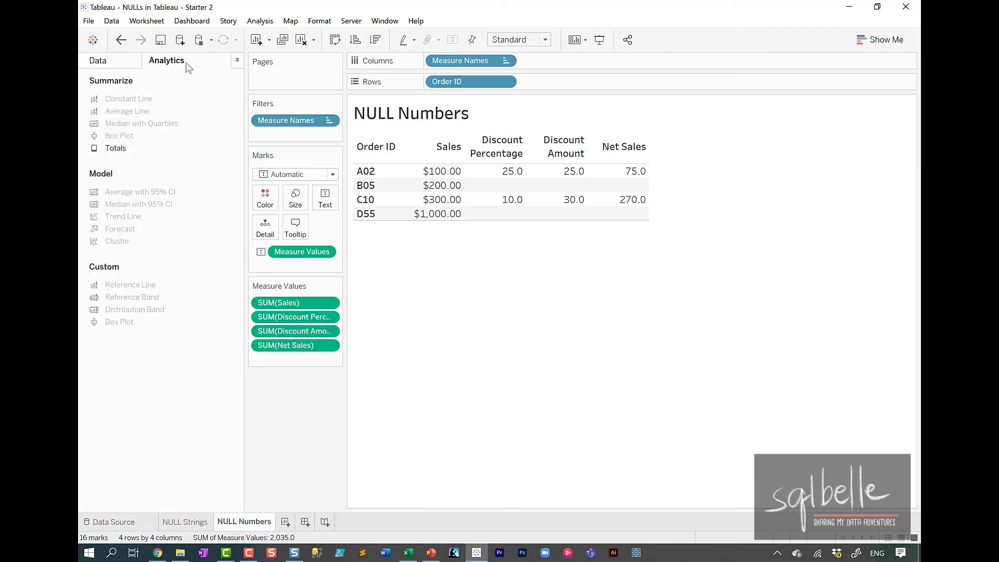
double_click(126, 152)
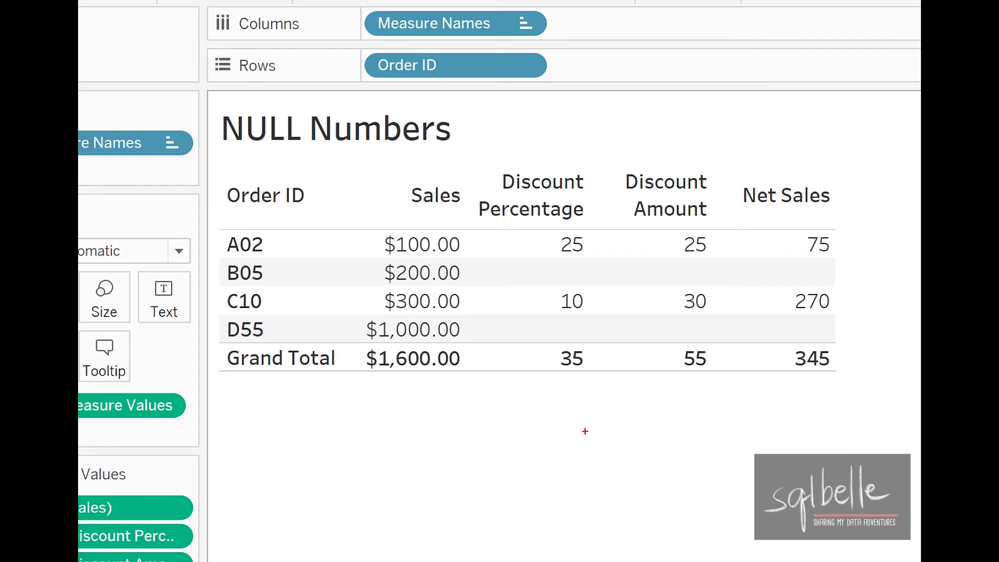
left_click_drag(748, 338, 851, 368)
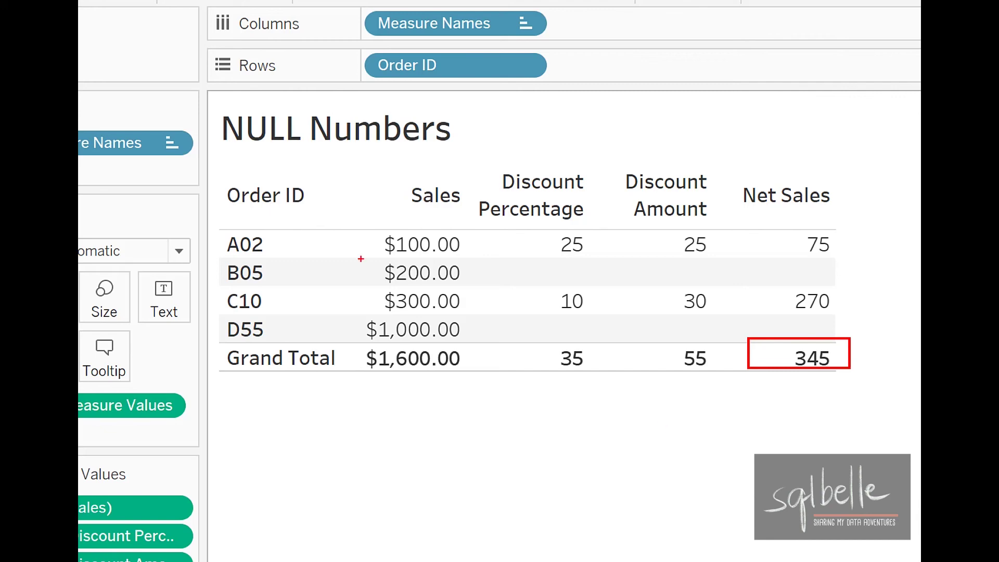
mouse_move(361, 259)
left_mouse_down()
mouse_move(379, 272)
mouse_move(603, 288)
left_mouse_up()
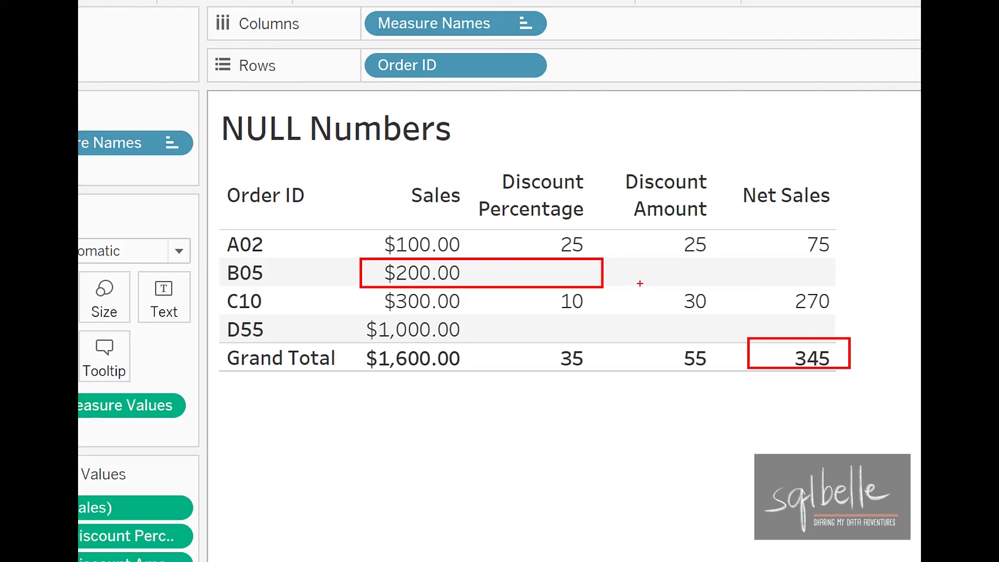
left_click_drag(645, 258, 716, 285)
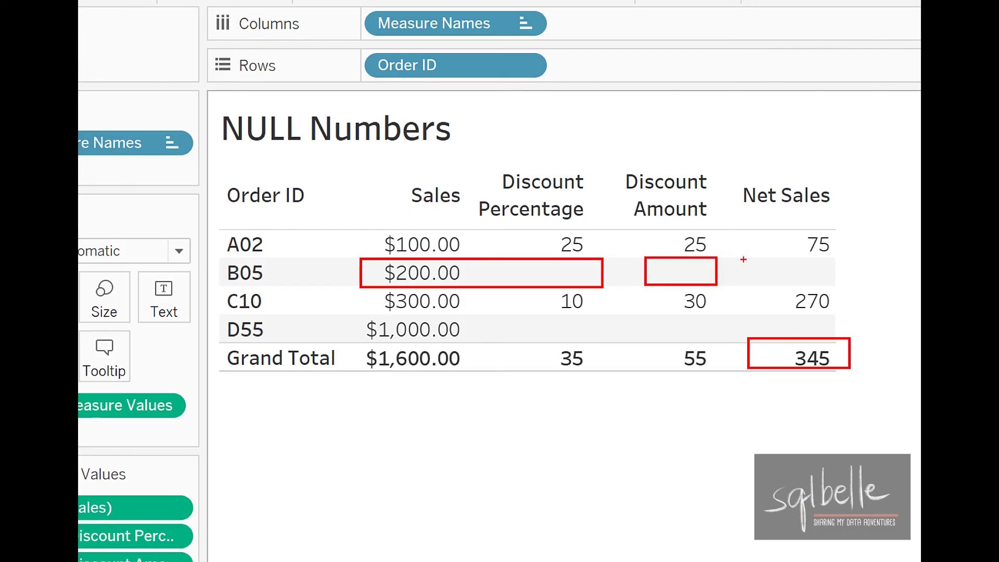
mouse_move(743, 259)
left_mouse_down()
mouse_move(748, 269)
mouse_move(847, 291)
left_mouse_up()
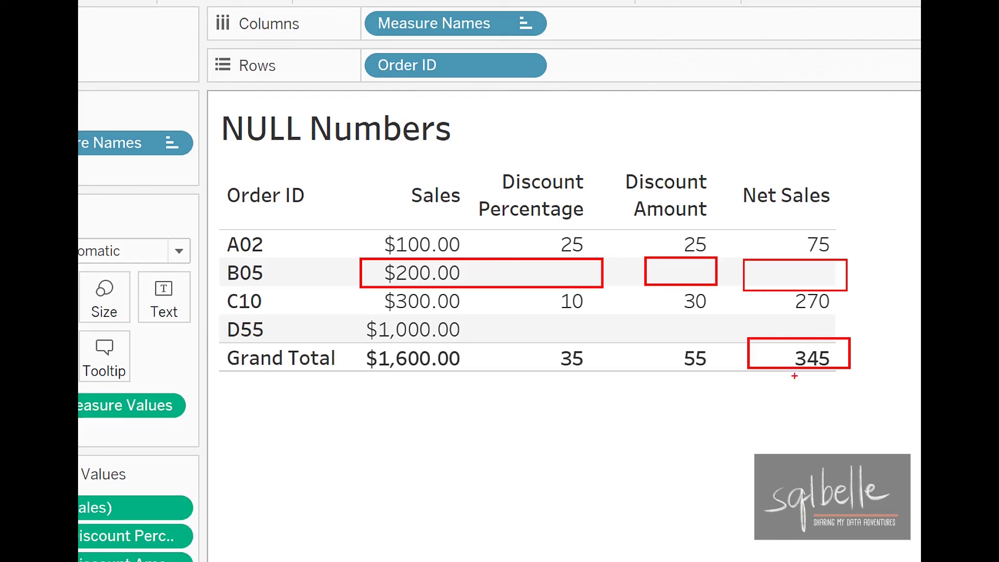
key("Escape")
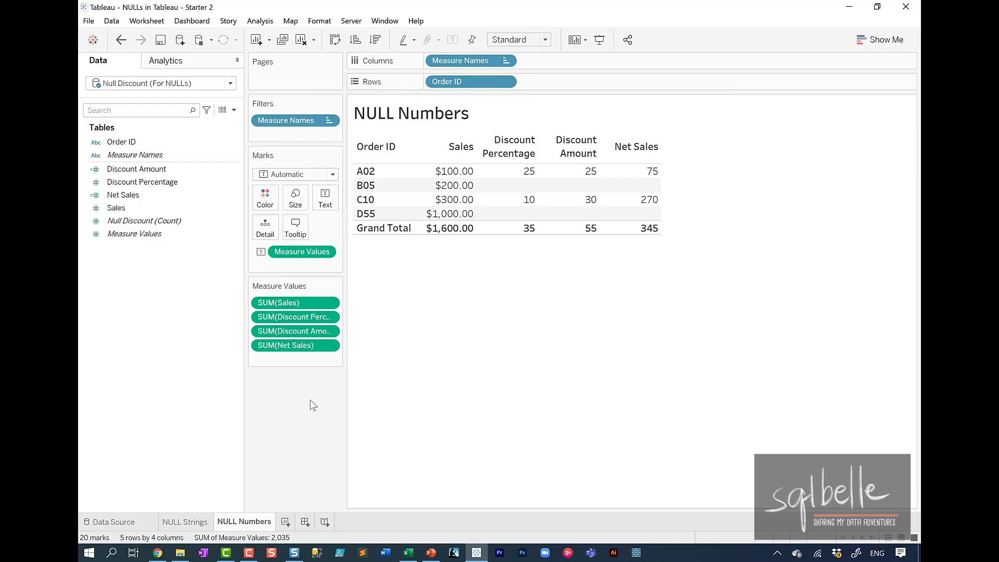
Step: Edit the Discount Amount calculated field to [Sales] * (ZN([Discount Percentage])/100) and apply the change
right_click(170, 167)
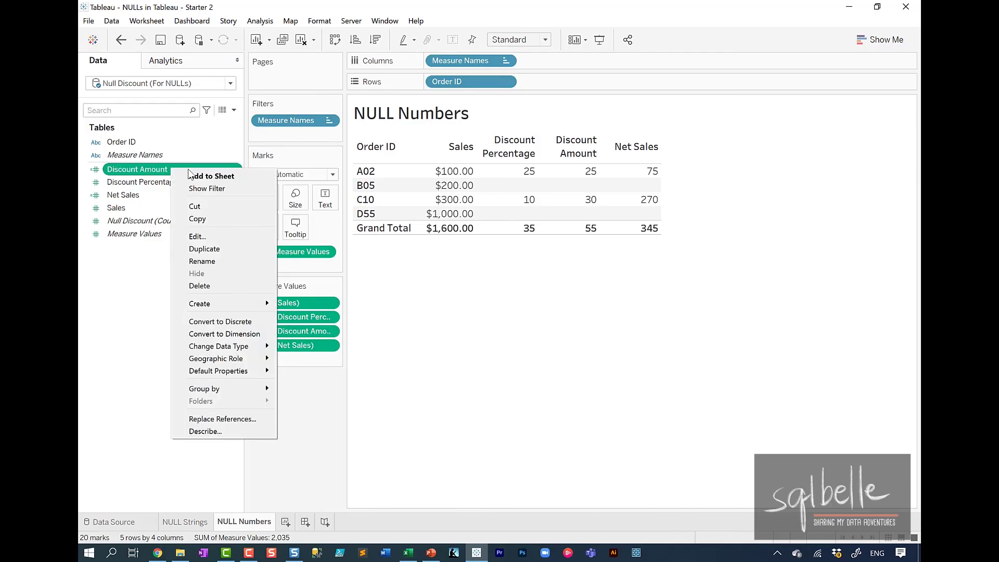
left_click(223, 236)
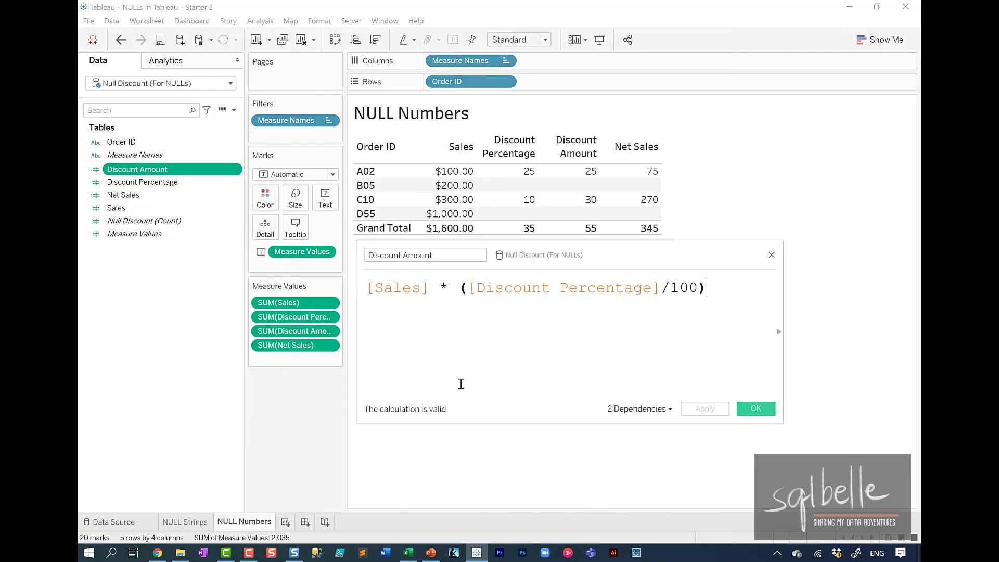
left_click_drag(467, 288, 660, 288)
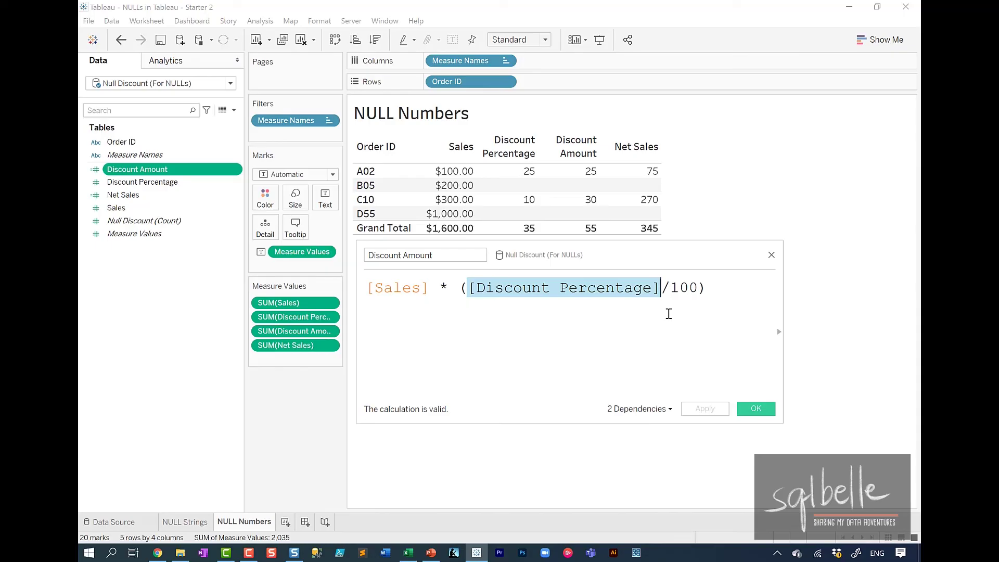
left_click(669, 314)
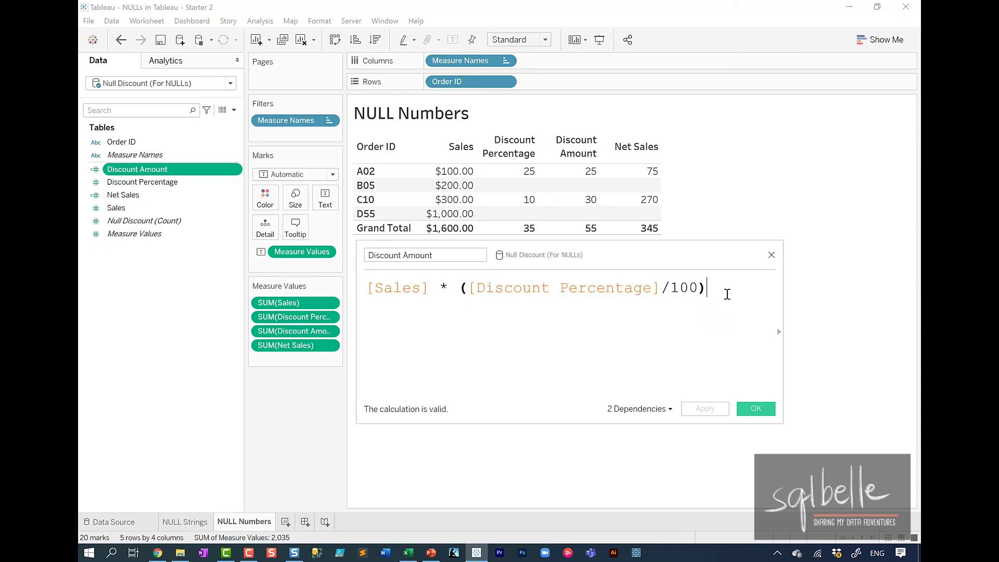
left_click_drag(718, 292, 315, 266)
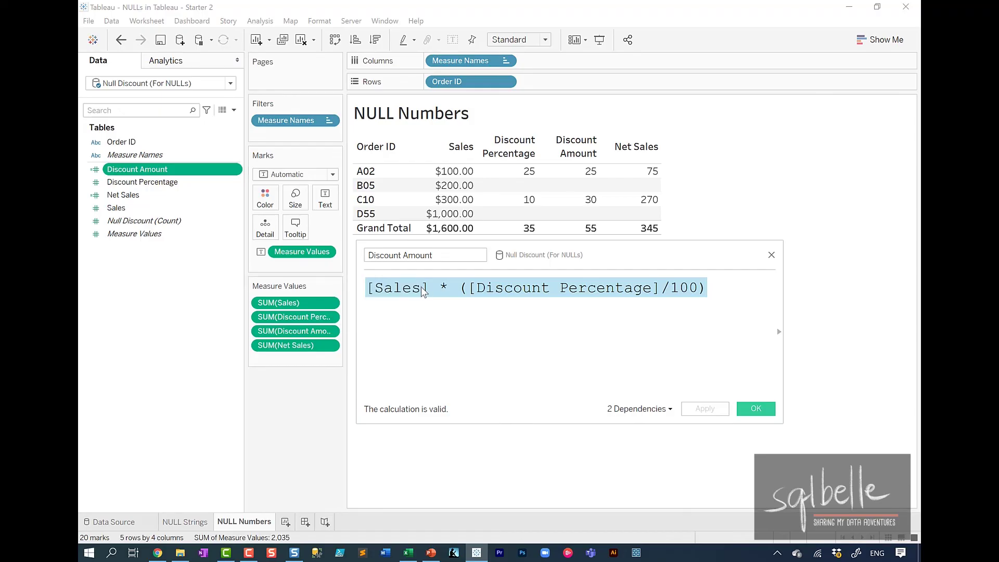
left_click(467, 288)
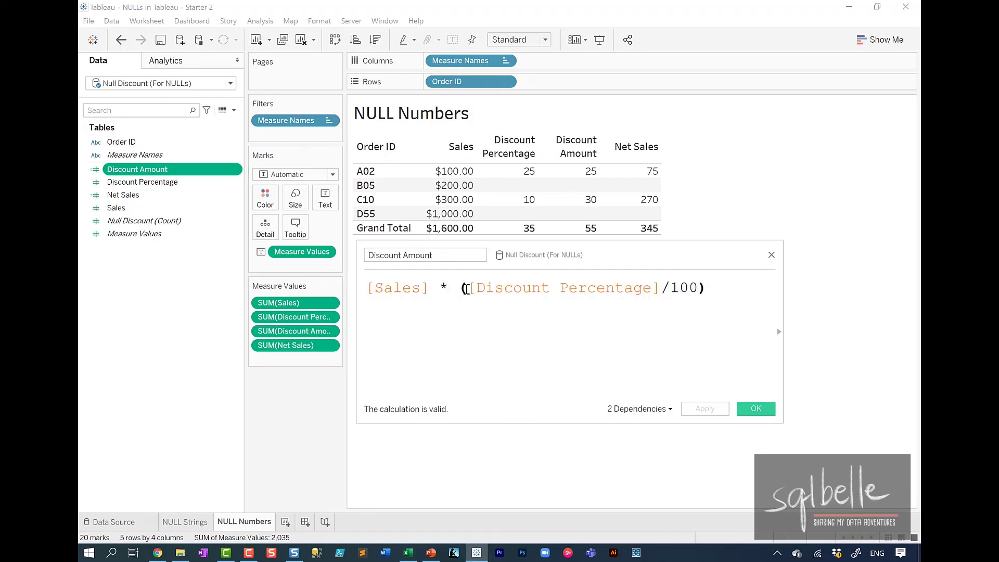
type("ZN(")
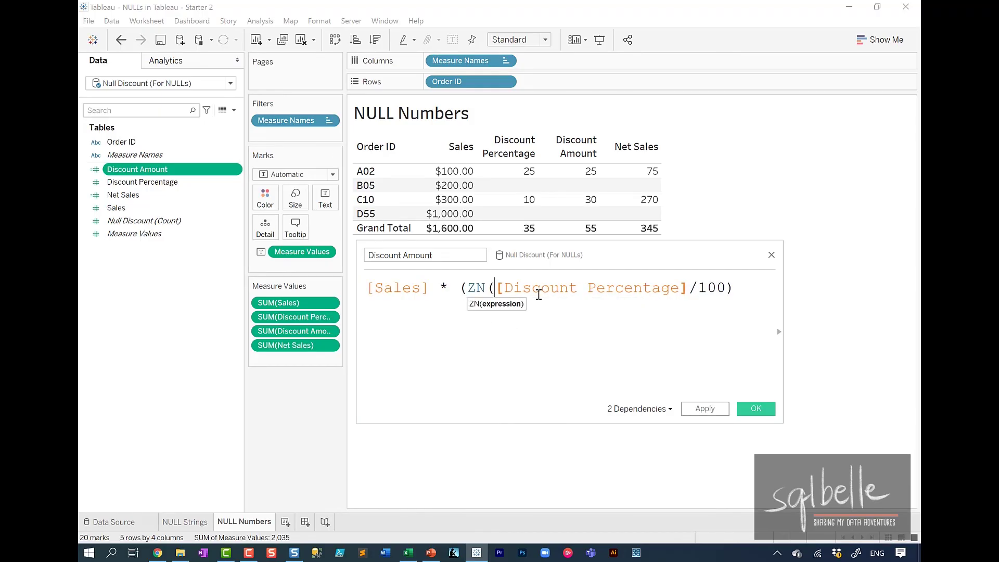
left_click(688, 288)
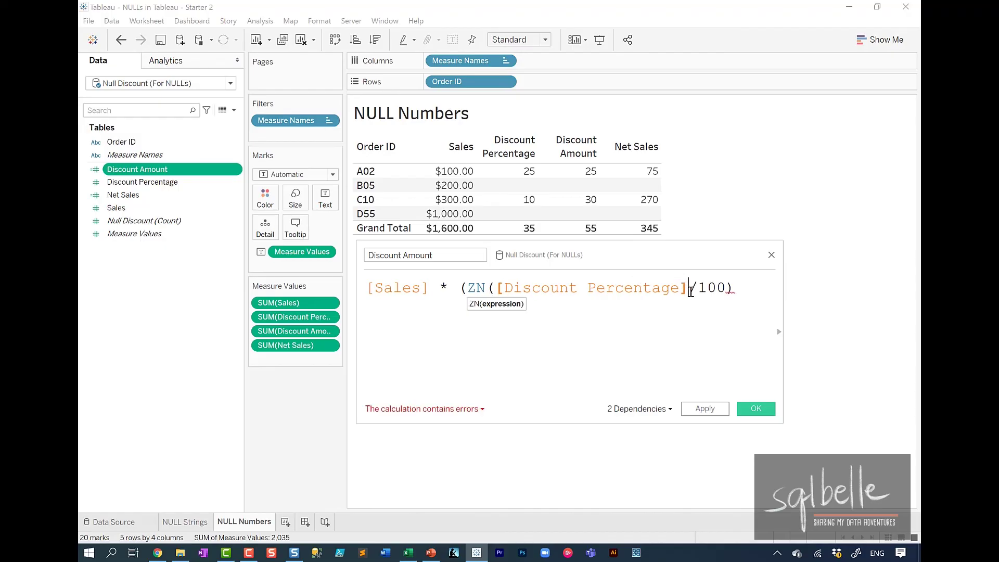
type(")")
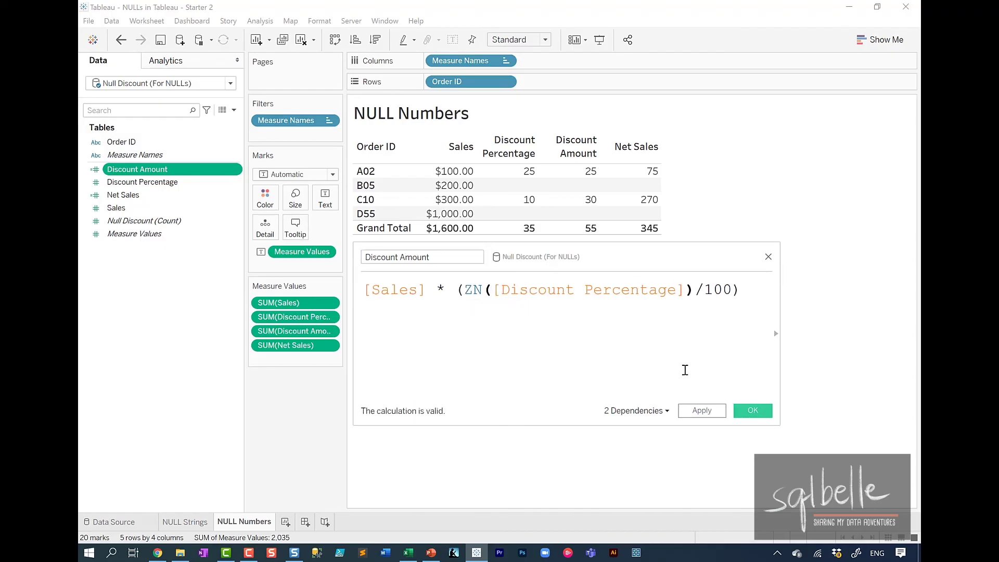
left_click(708, 415)
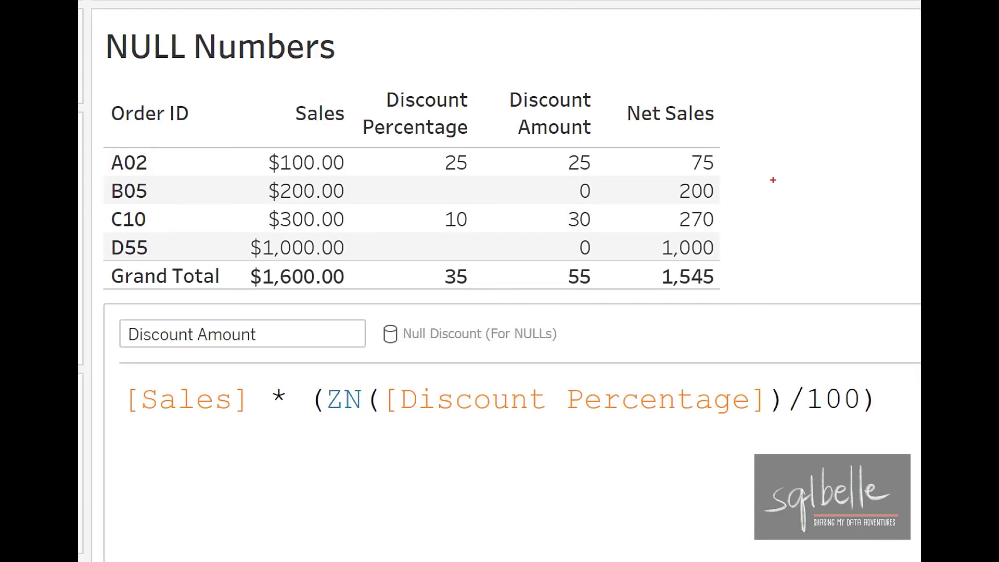
left_click_drag(562, 174, 608, 200)
left_click_drag(260, 176, 738, 210)
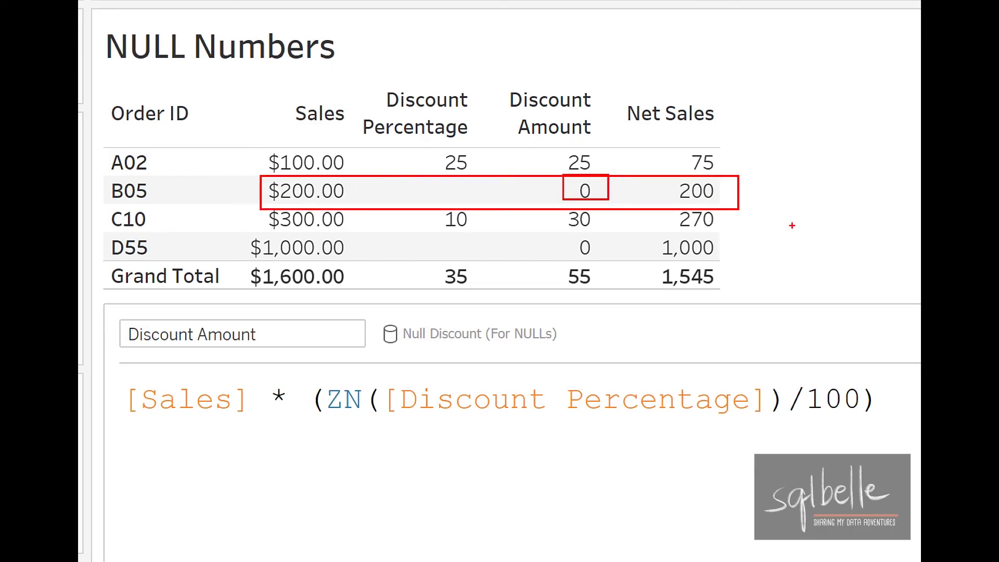
left_click_drag(329, 433, 396, 416)
mouse_move(722, 257)
left_mouse_down()
mouse_move(736, 286)
mouse_move(702, 255)
left_mouse_up()
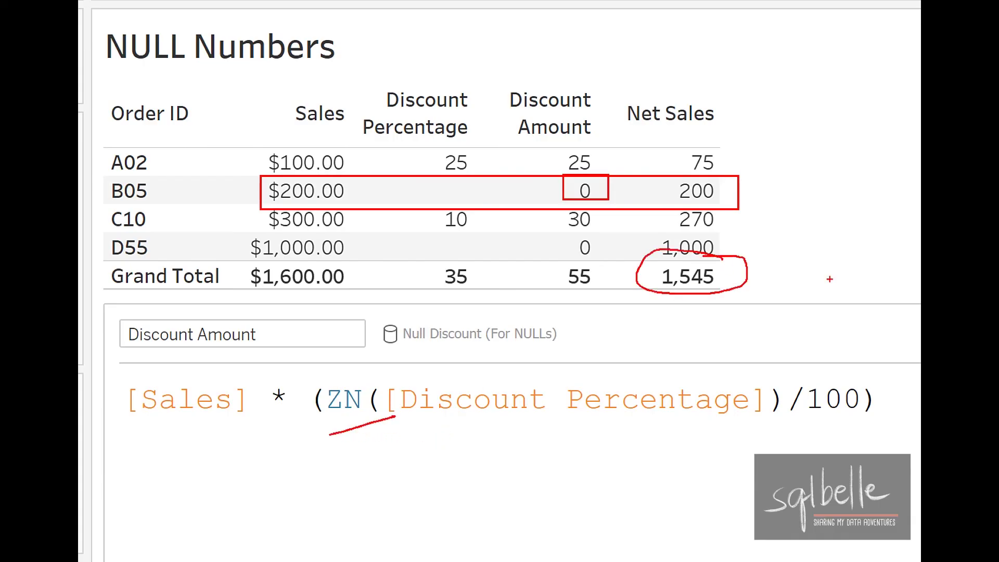